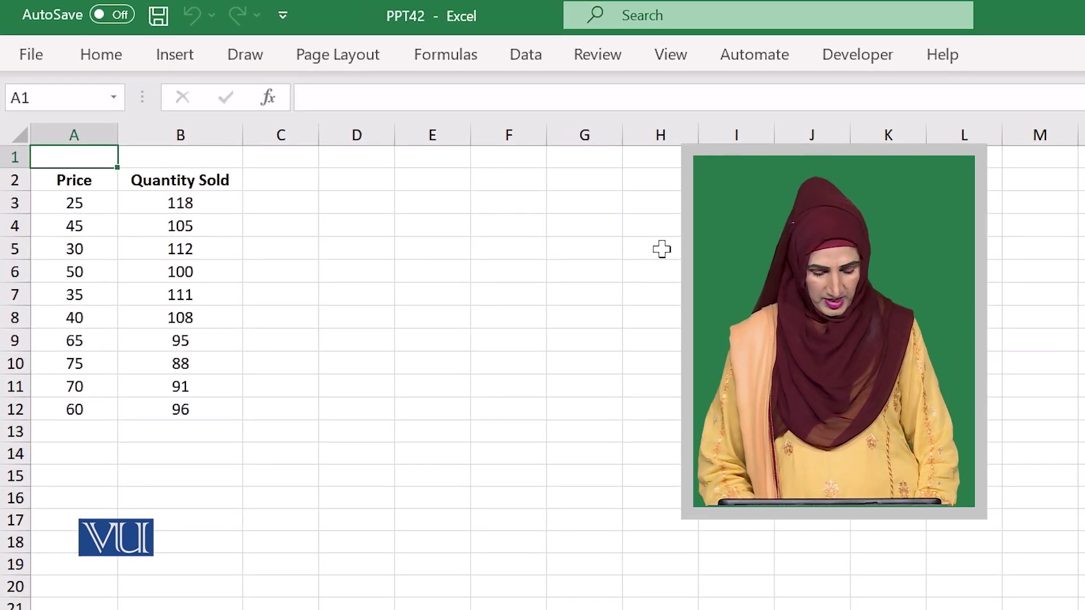
Step: Enter the labels "indep var" in cell A1 above Price and "Dep. Var" in cell B1 above Quantity Sold
text(i)
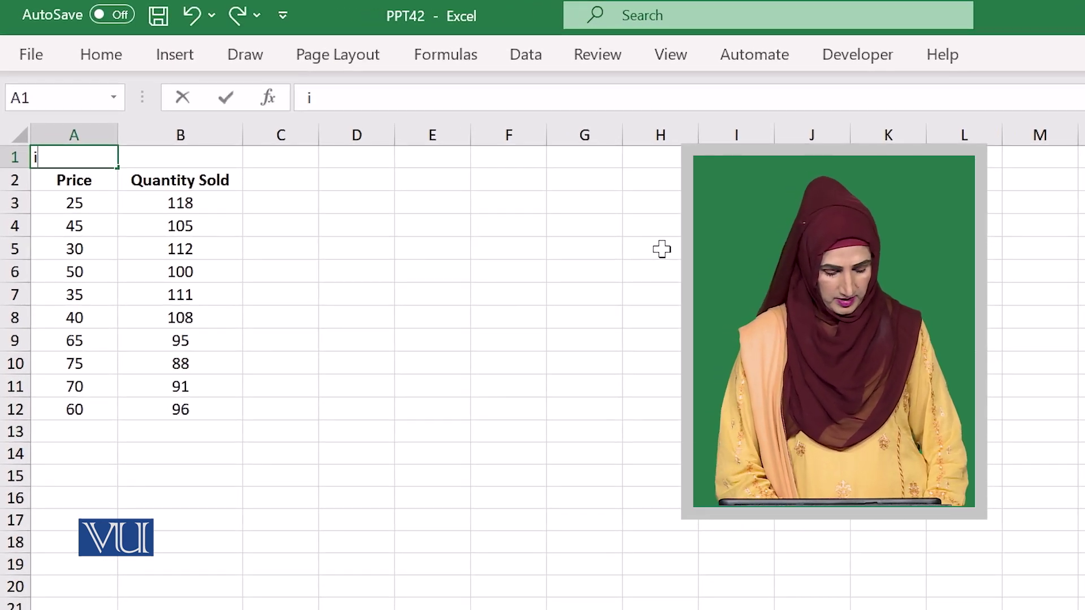
text(ndep)
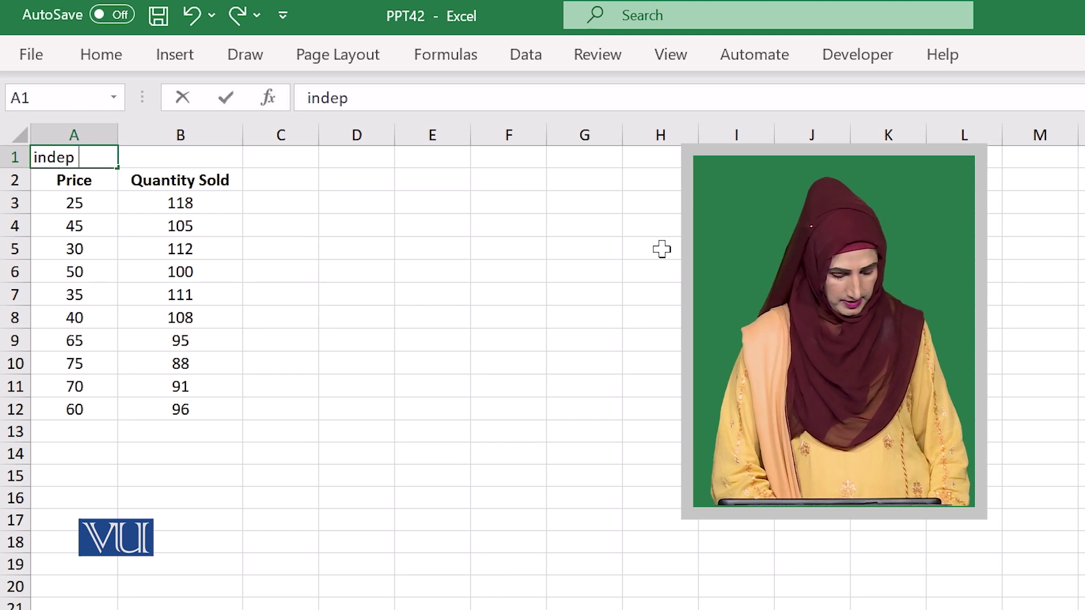
text( var)
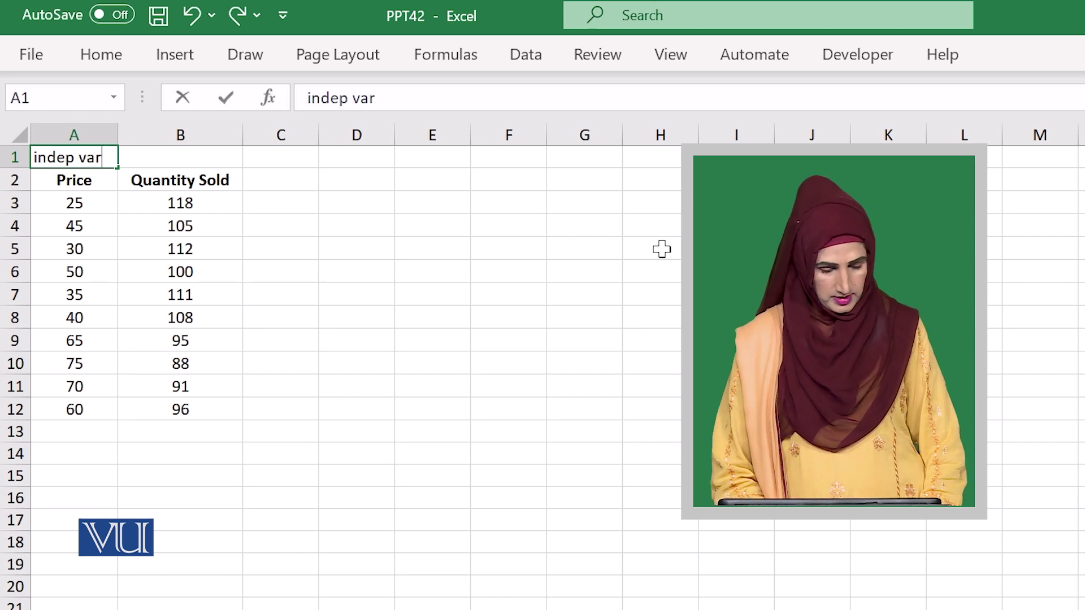
key(Tab)
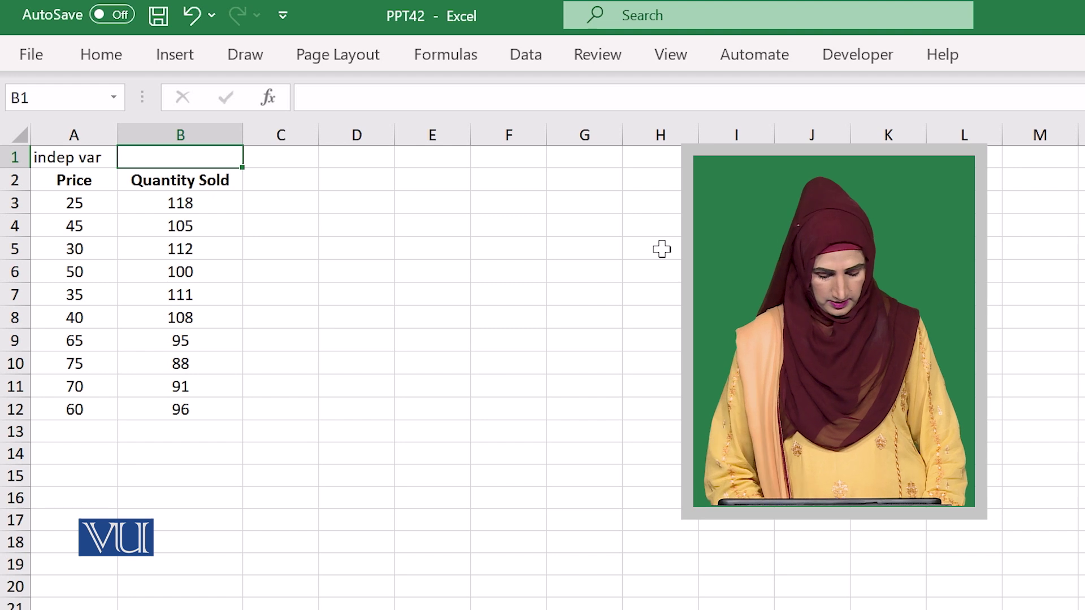
text(De)
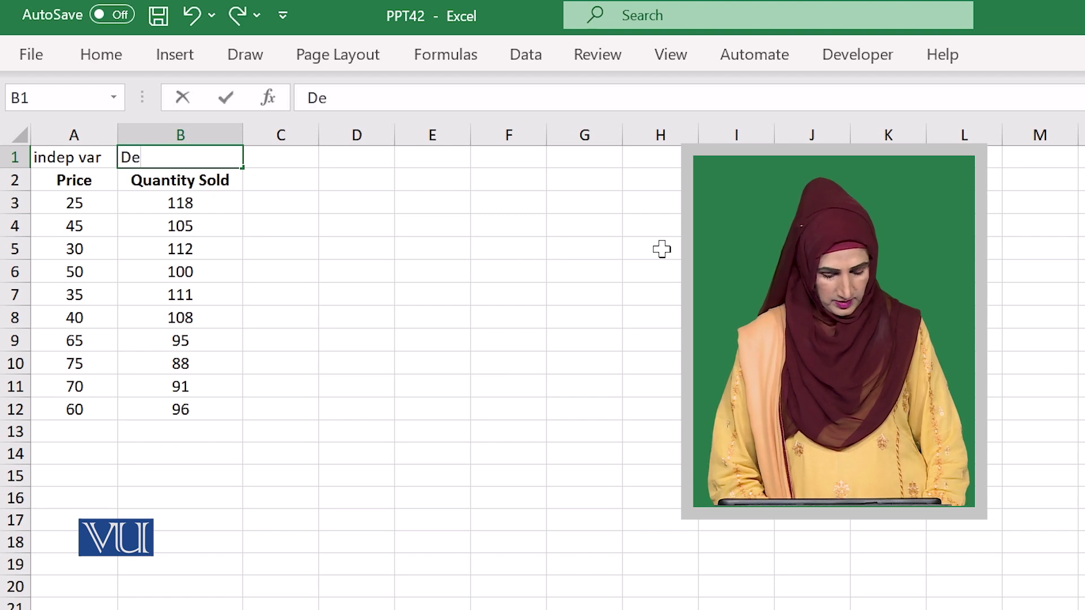
text(p. )
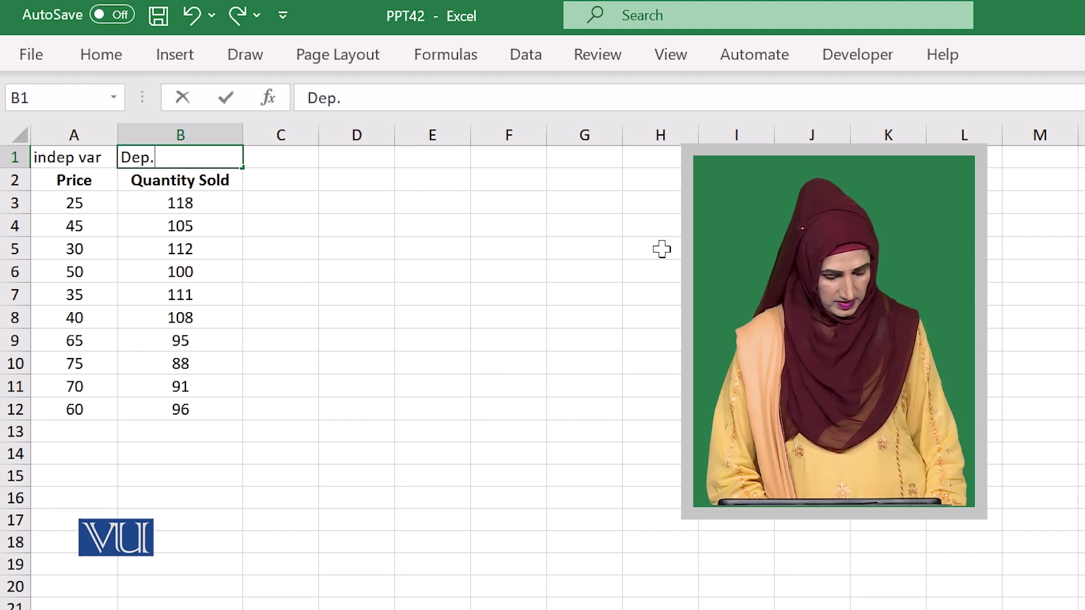
text(var)
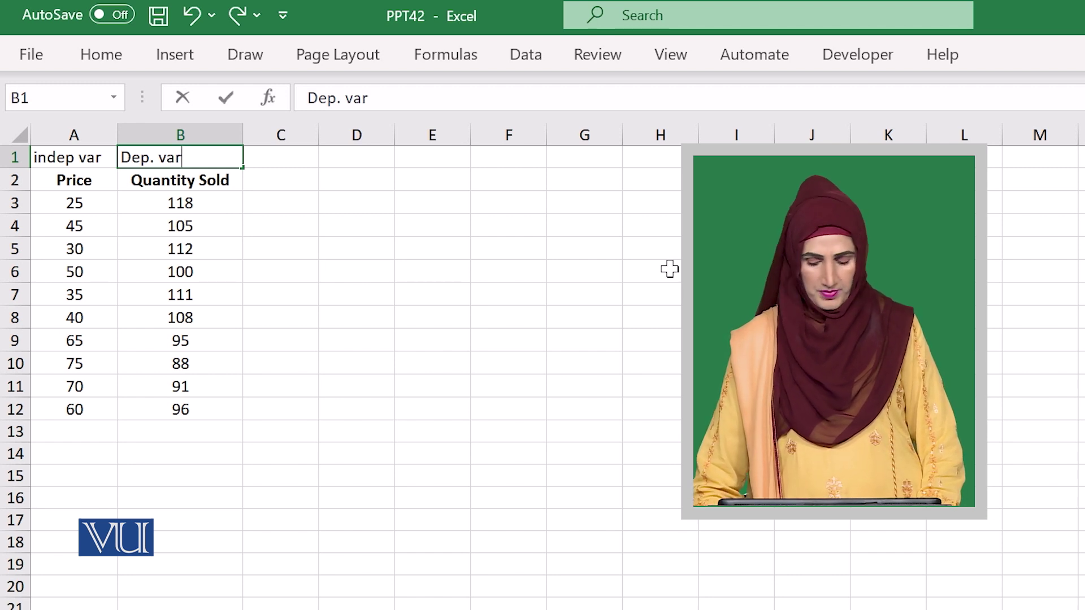
click(582, 270)
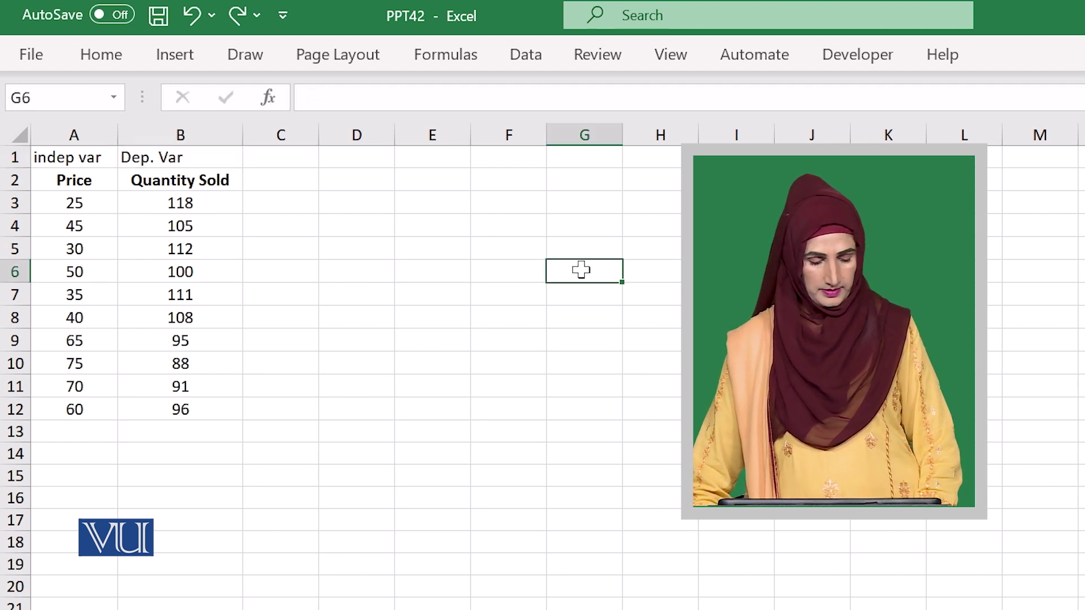
Step: Insert a markers-only scatter chart from the price and quantity data in A3:B12
click(74, 207)
drag(105, 208, 187, 401)
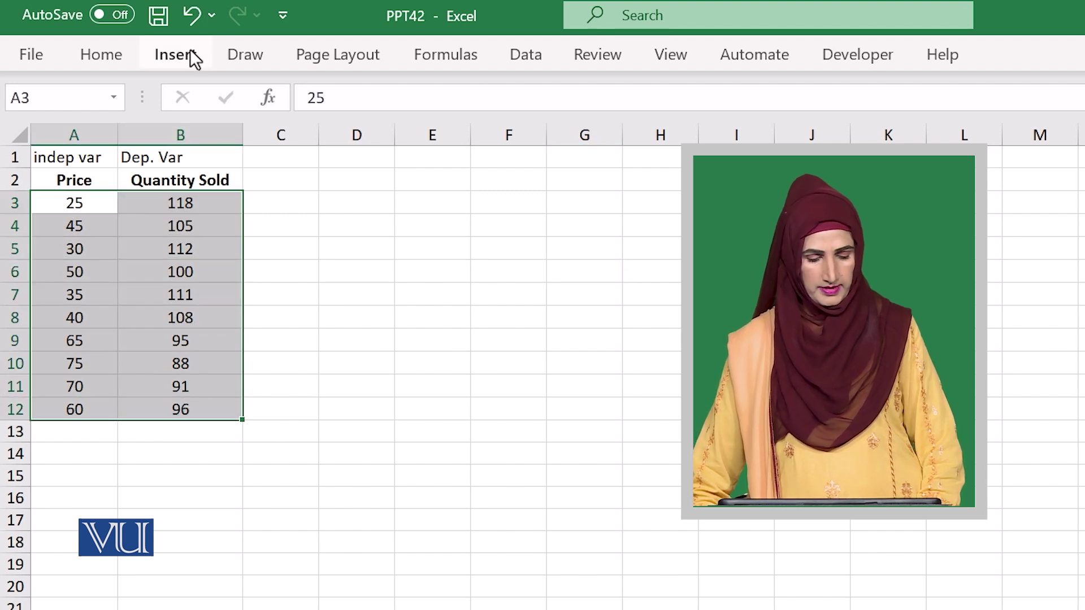
click(189, 51)
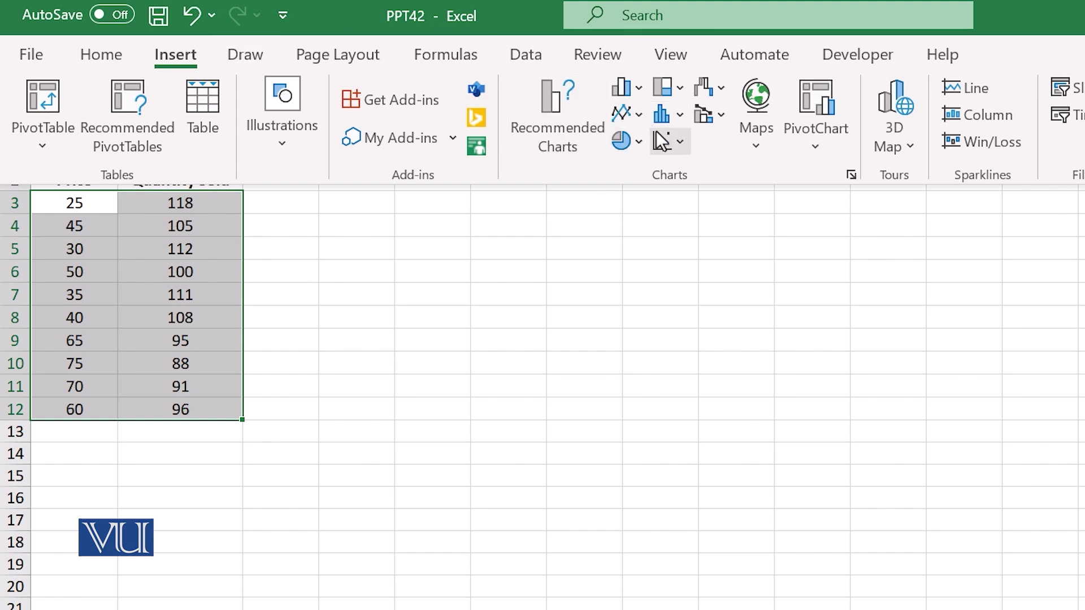
click(667, 141)
click(694, 218)
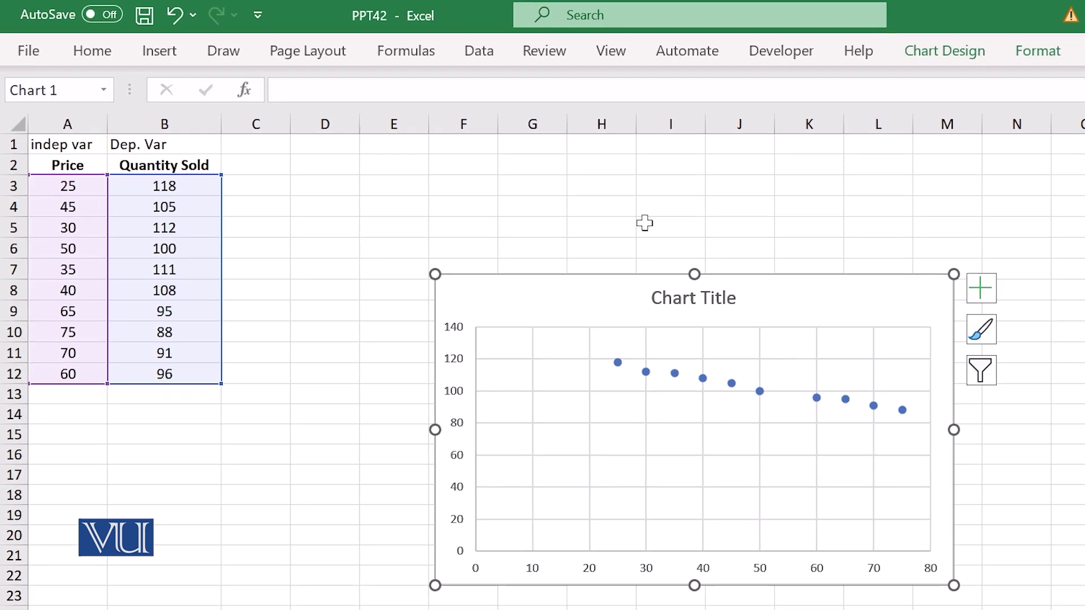
Step: Move the scatter chart away from the data and enlarge it to span about columns J to R and rows 1 to 25
drag(634, 280, 783, 211)
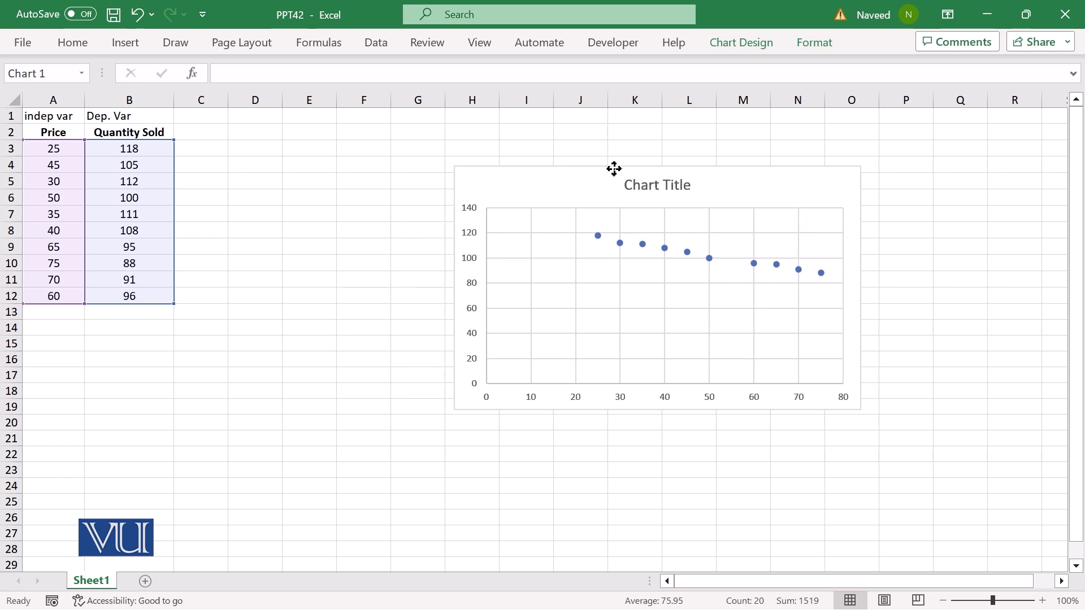
drag(614, 168, 772, 118)
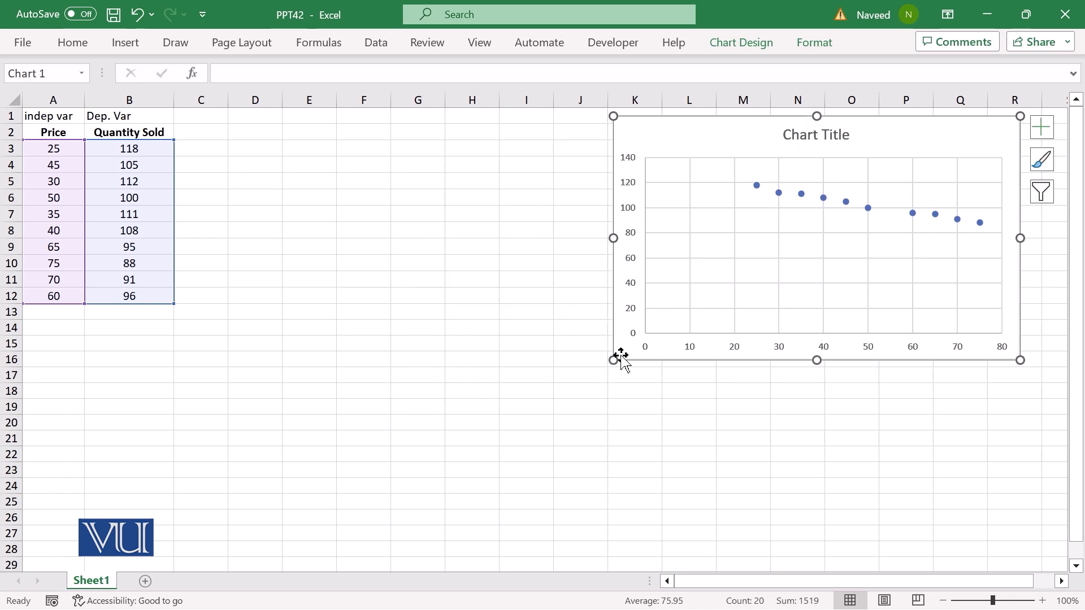
drag(610, 362, 540, 510)
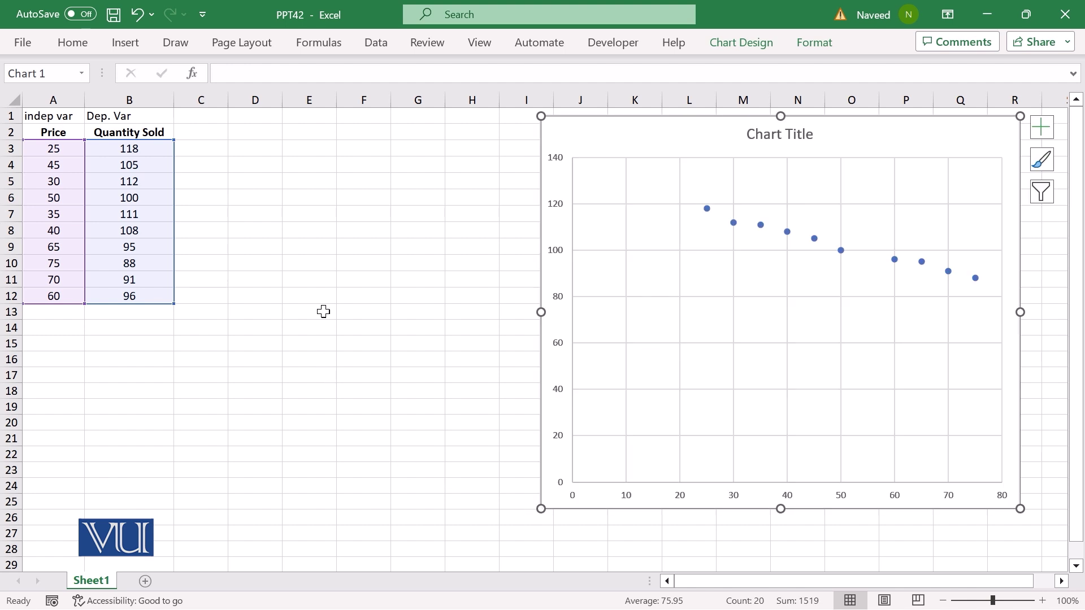
Step: Enter the label "a=" in cell A14 below the price data
click(72, 327)
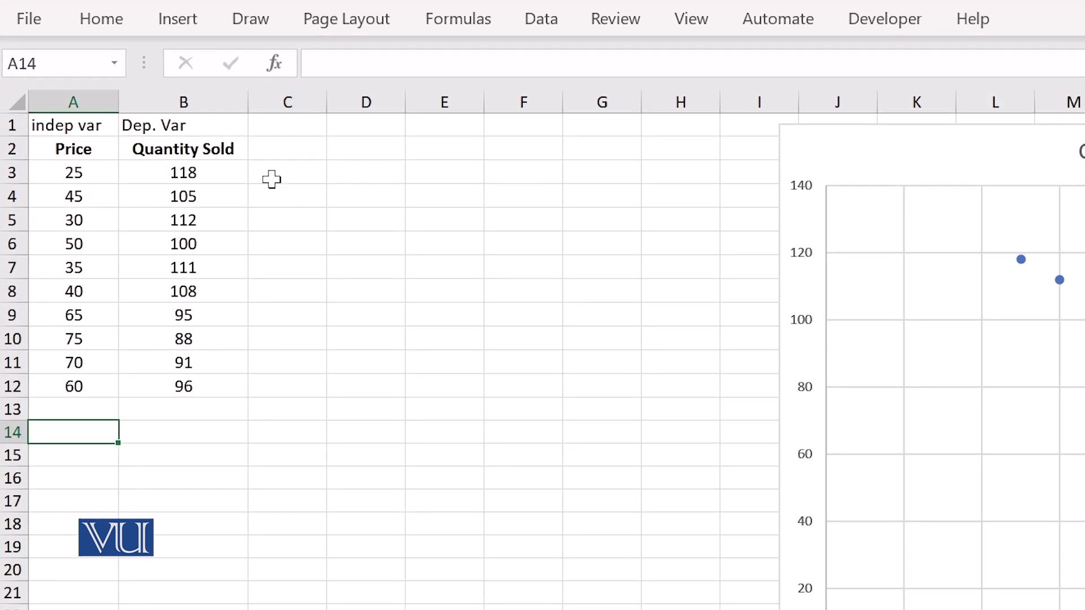
text(a)
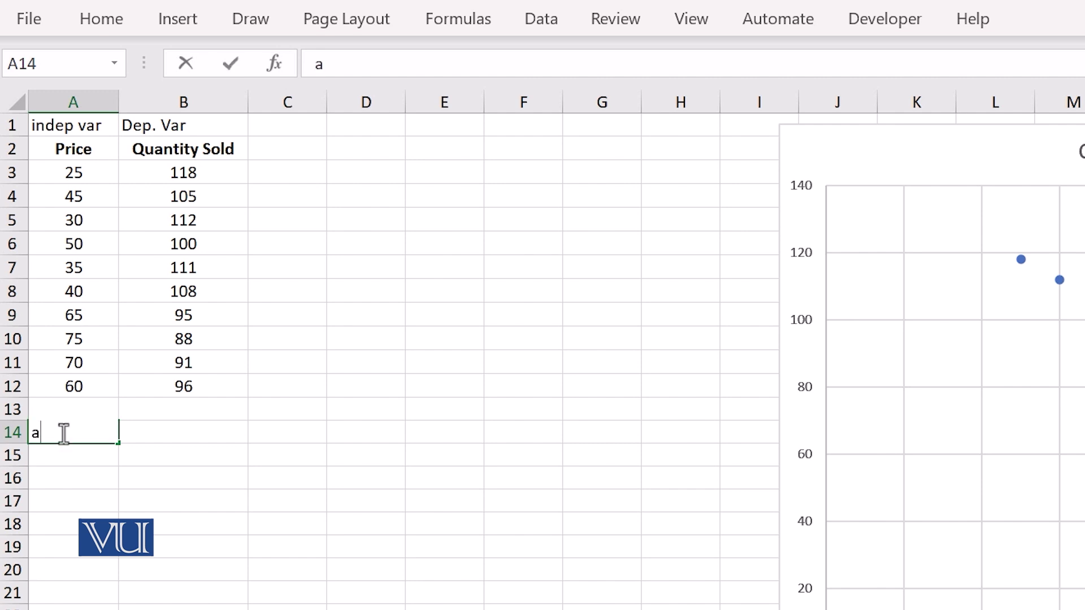
text(=)
Step: Start an INTERCEPT function from the Statistical category in cell B14
click(179, 431)
click(255, 65)
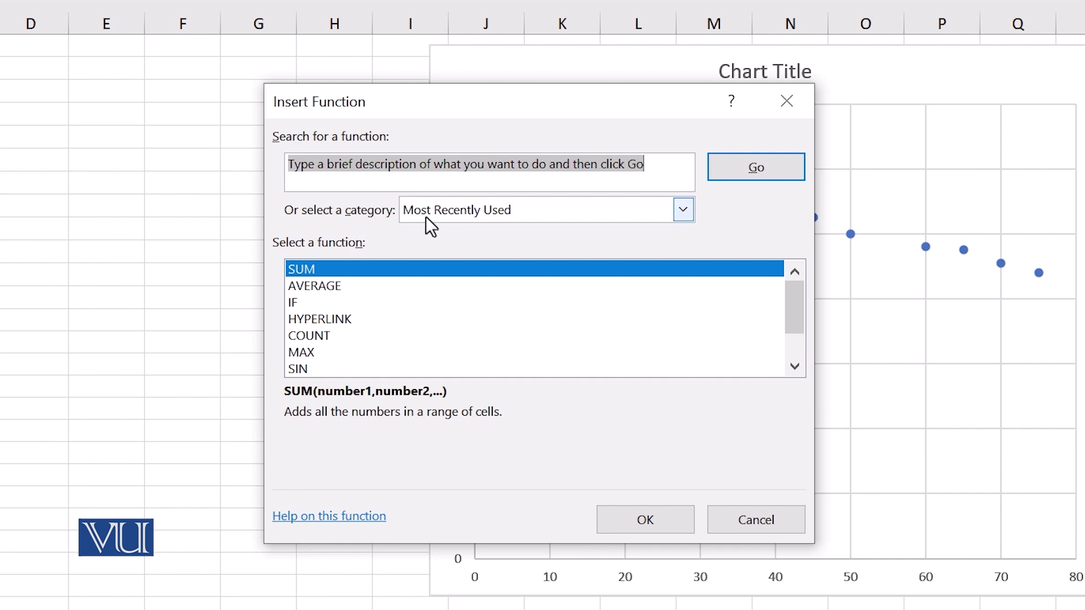
click(685, 209)
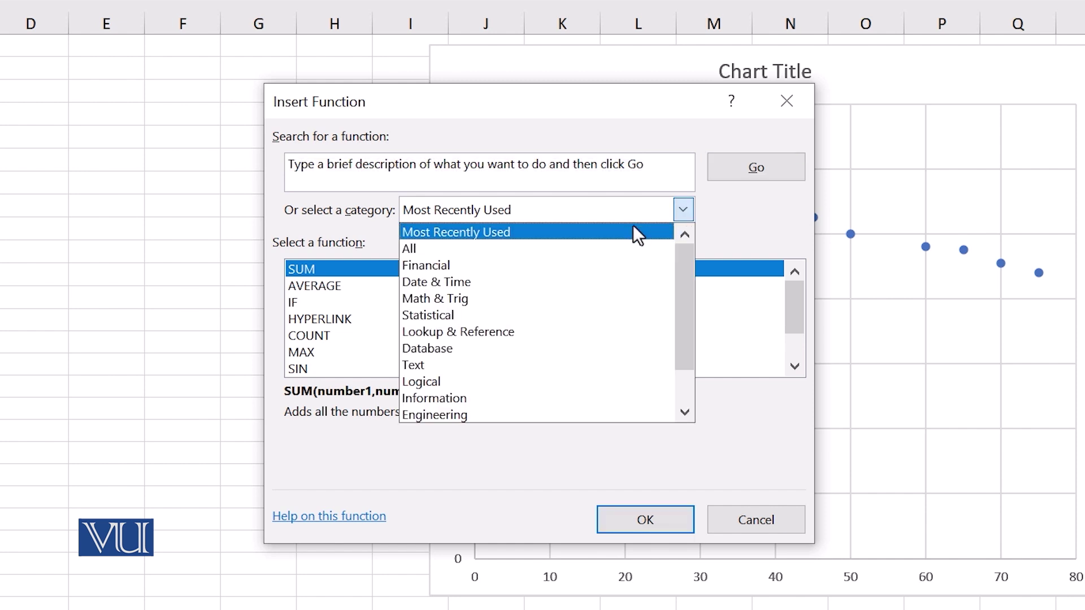
click(450, 316)
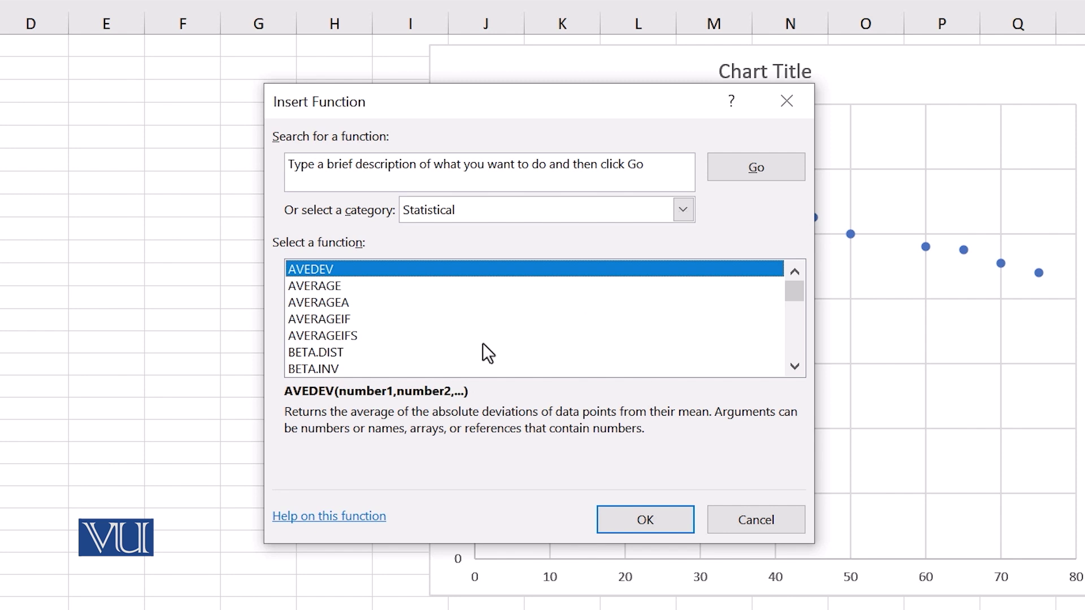
key(i)
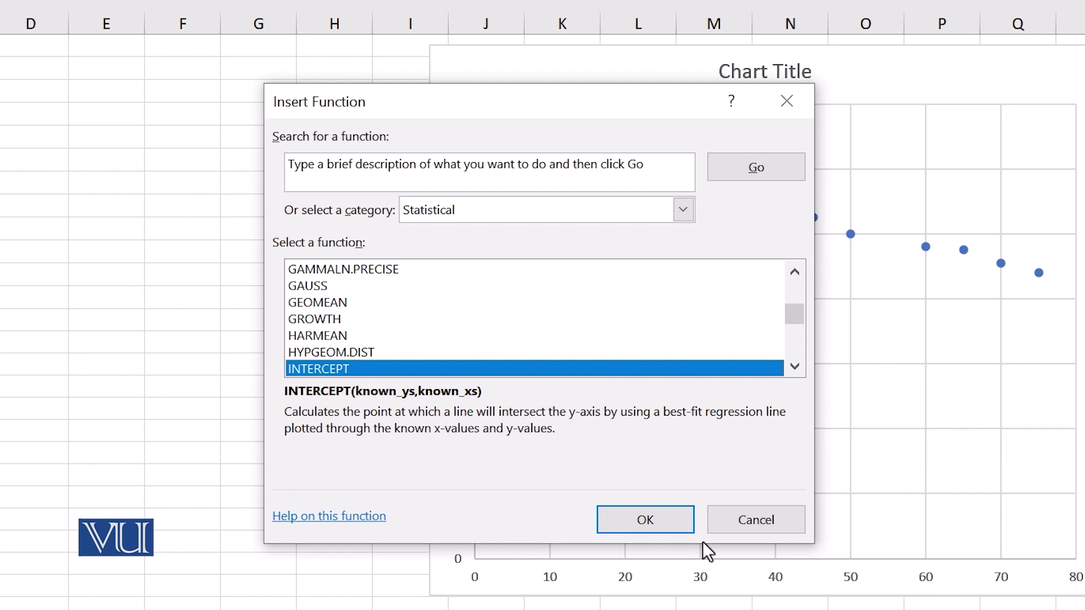
click(657, 516)
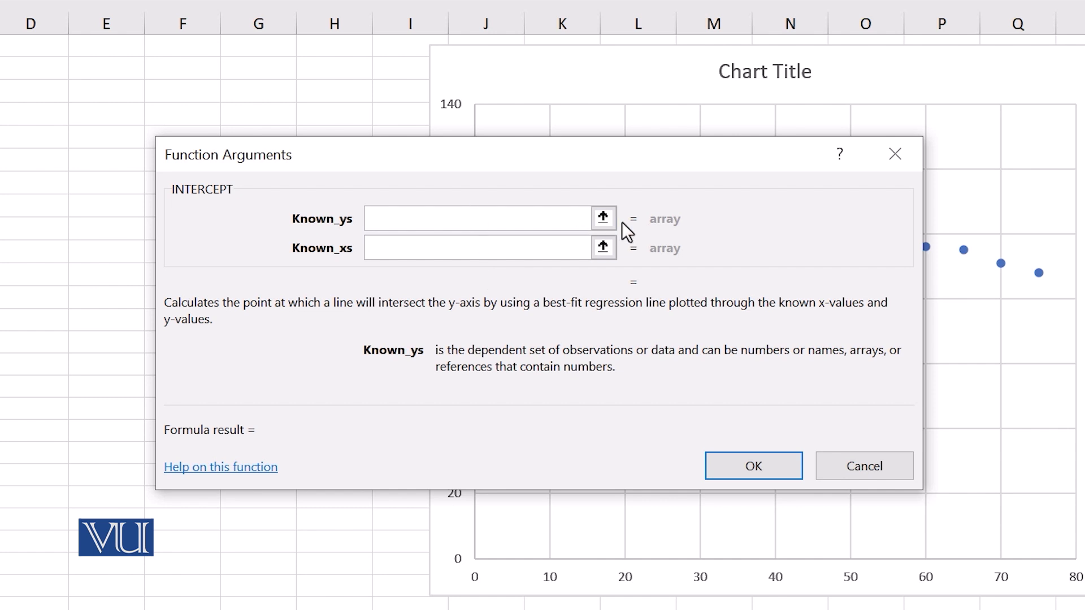
Step: Complete the INTERCEPT formula with B3:B12 as the known y values and A3:A12 as the known x values
click(603, 218)
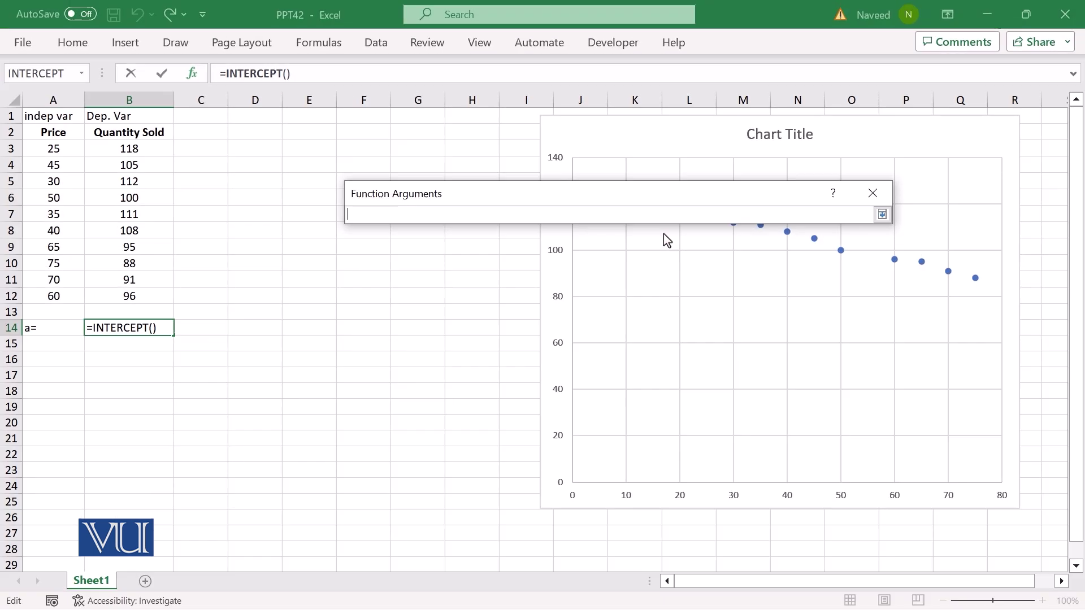
click(125, 151)
drag(125, 151, 128, 290)
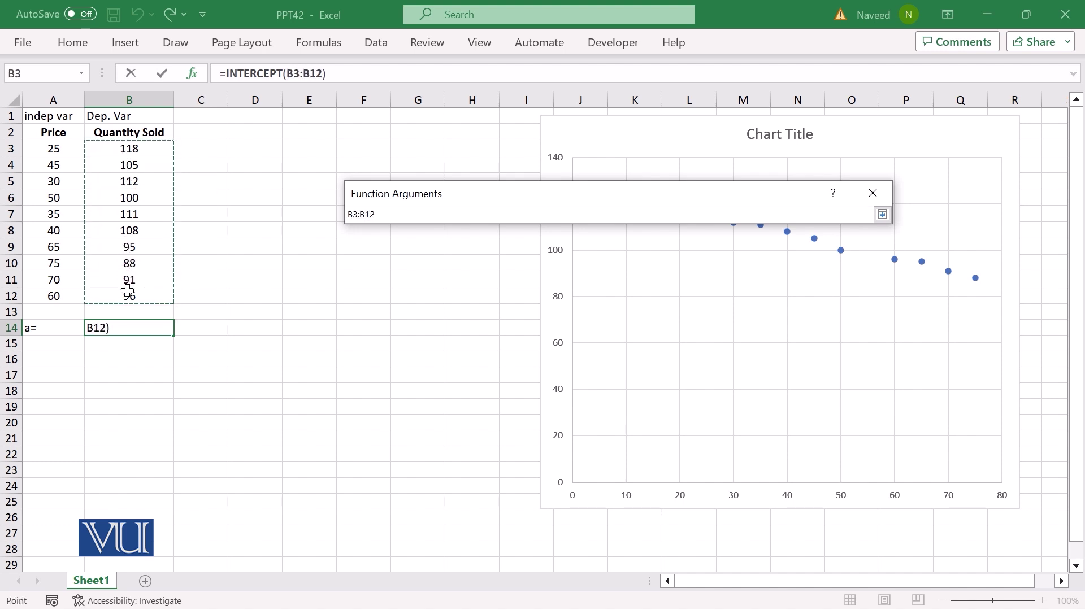
click(882, 214)
click(577, 262)
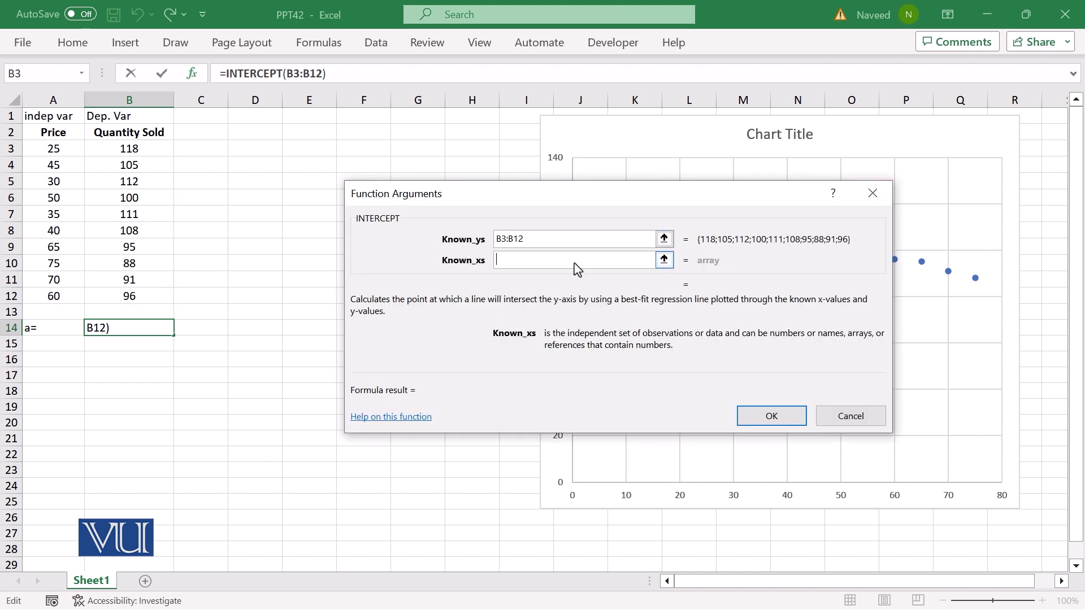
drag(53, 146, 63, 291)
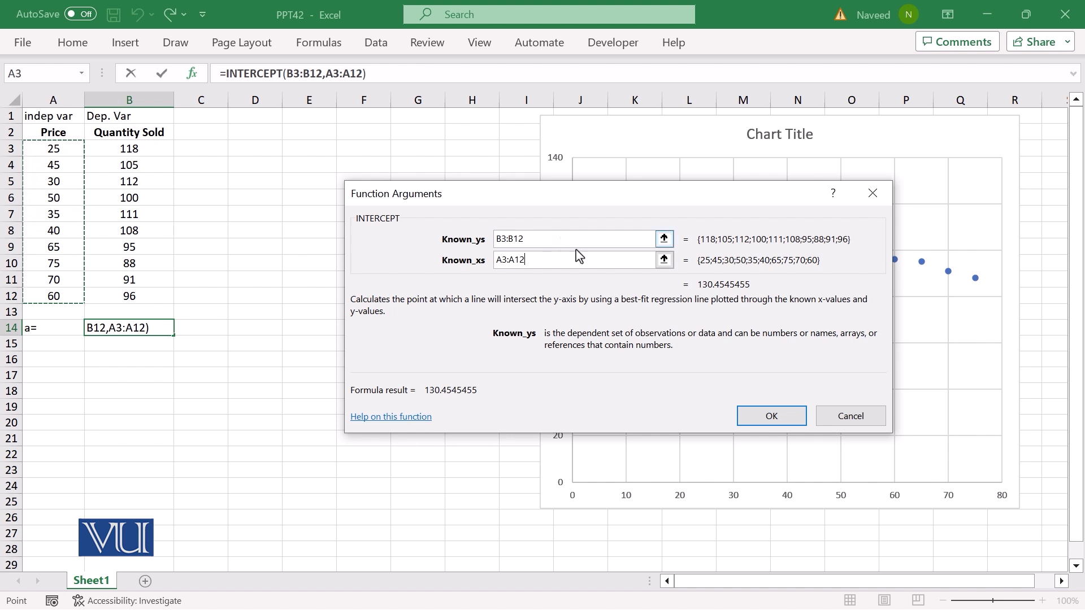
click(782, 416)
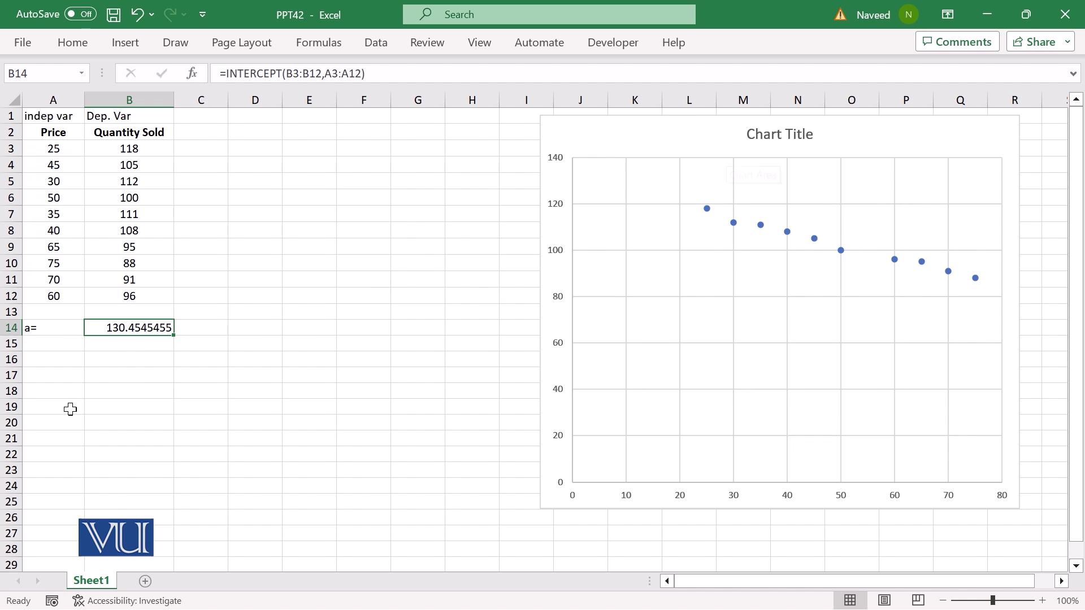
Step: Enter the label "b=" in cell A15 and start a SLOPE function from the Statistical category in cell B15
click(62, 343)
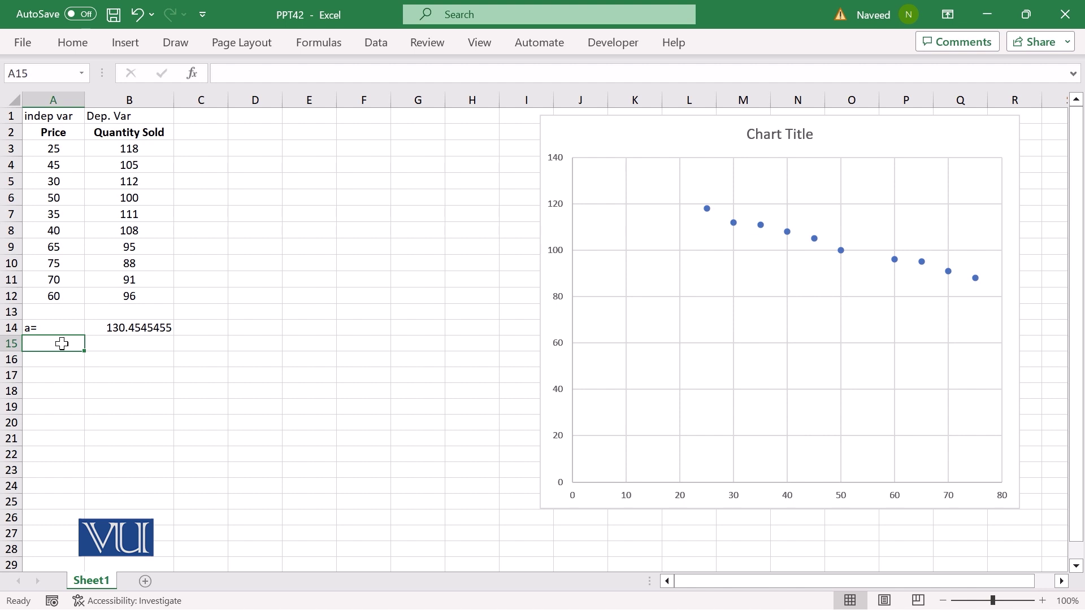
text(b=)
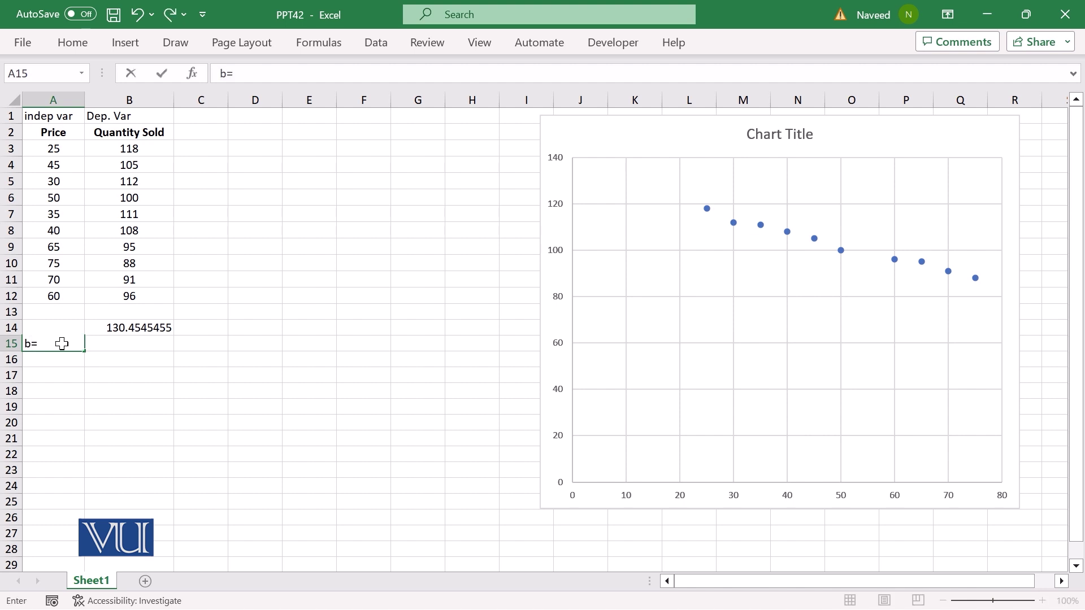
click(132, 343)
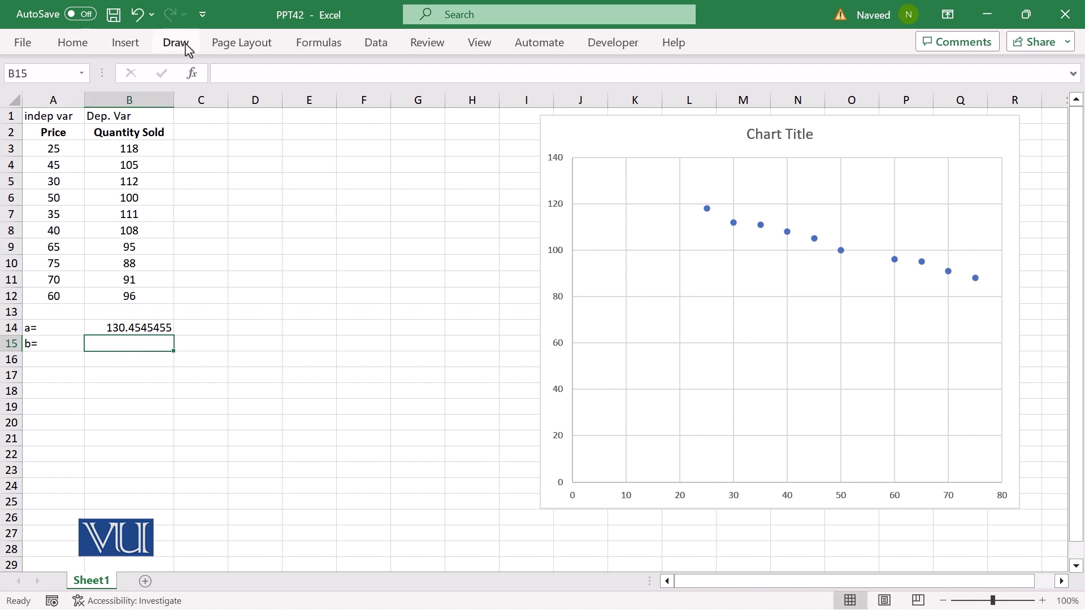
click(192, 73)
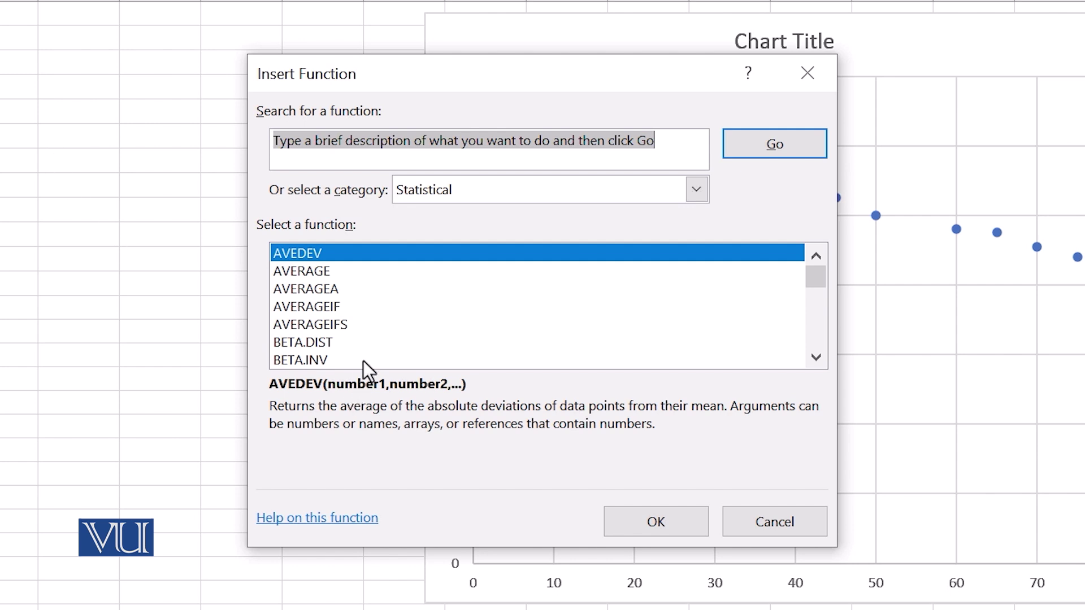
click(368, 328)
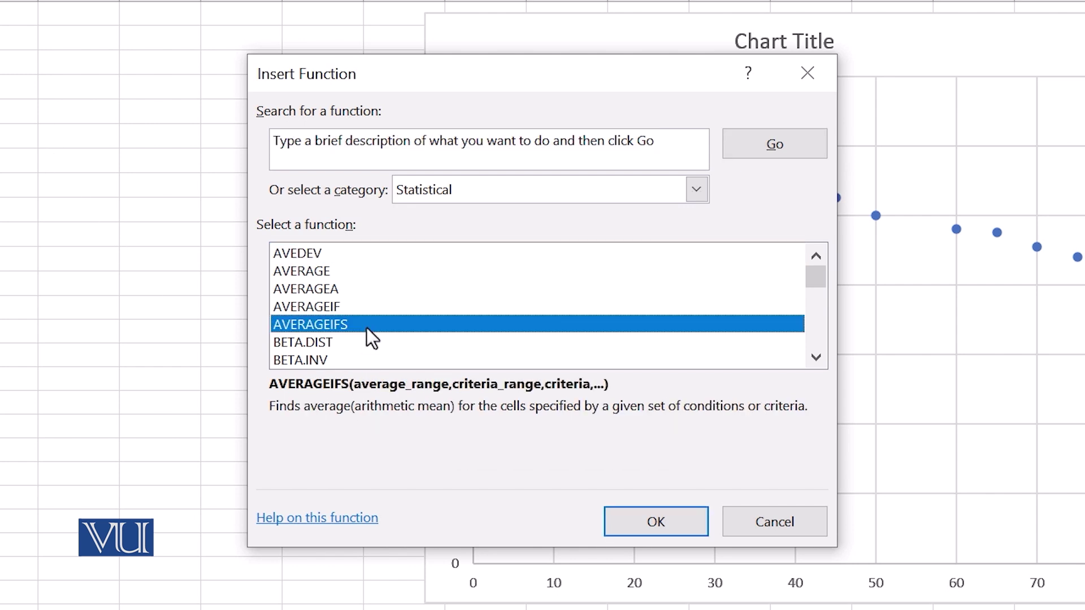
key(s)
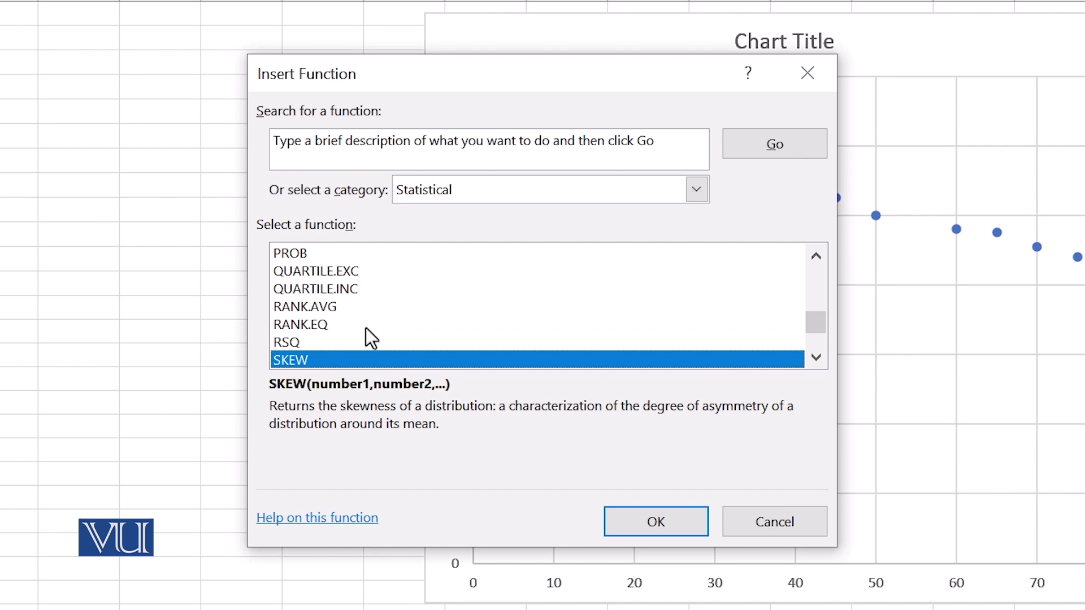
key(Down)
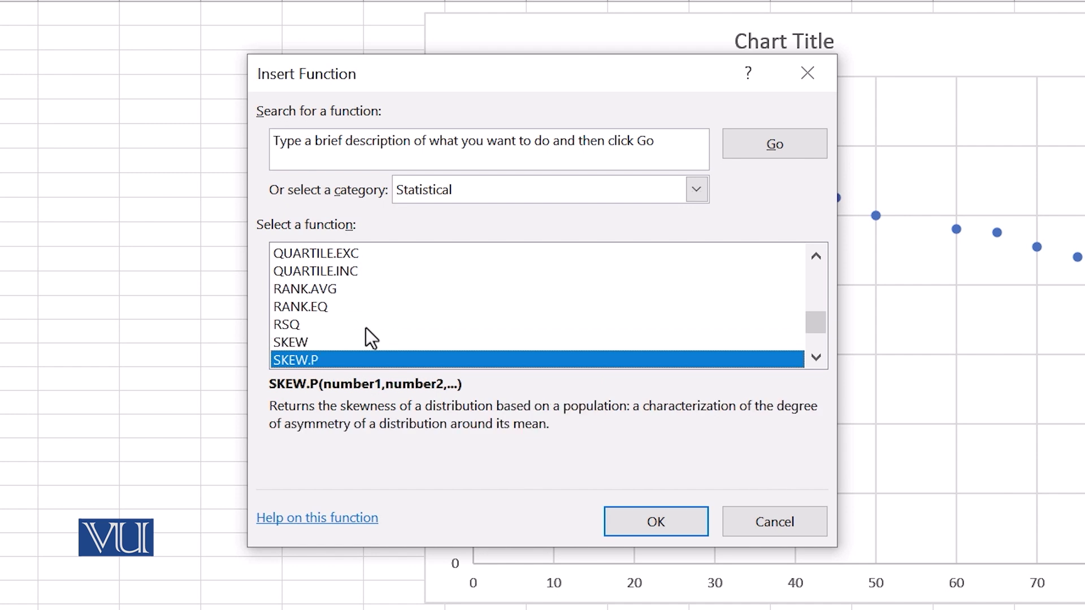
key(Down)
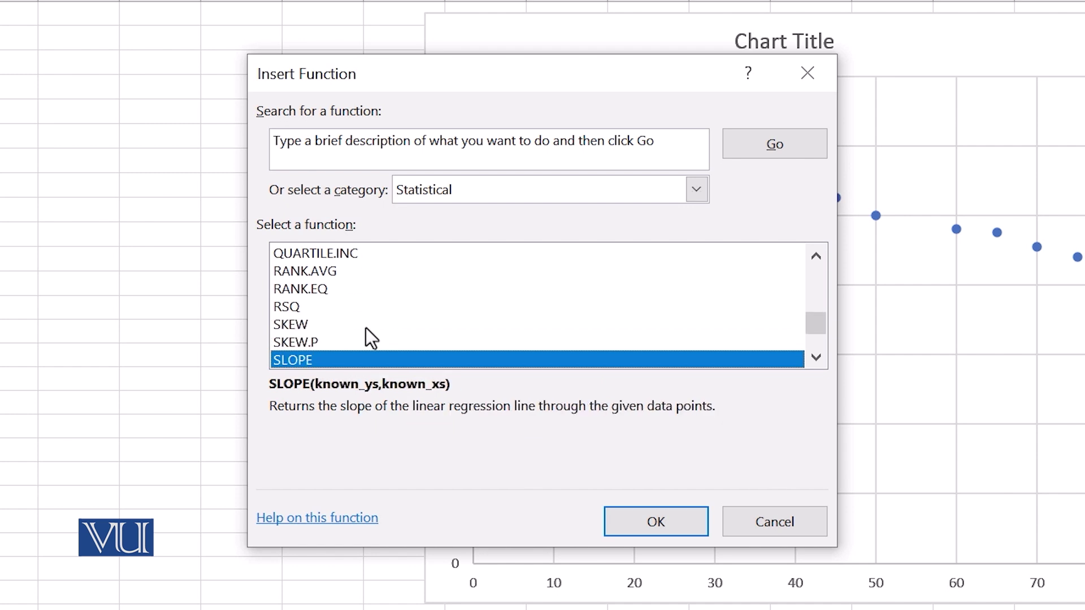
click(666, 521)
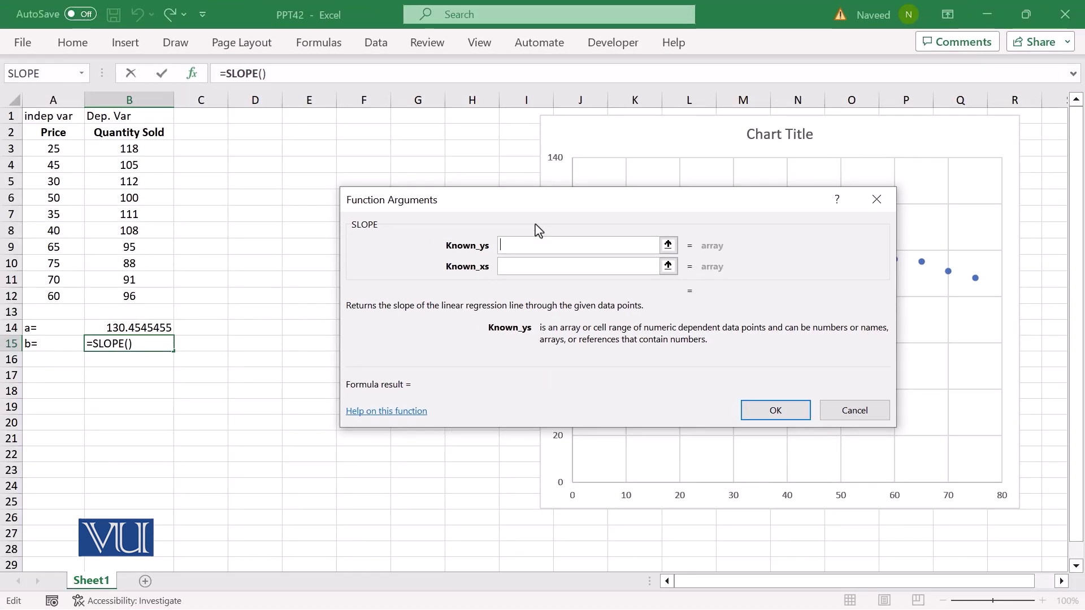
Step: Complete the SLOPE formula with B3:B12 as the known y values and A3:A12 as the known x values
drag(128, 149, 136, 293)
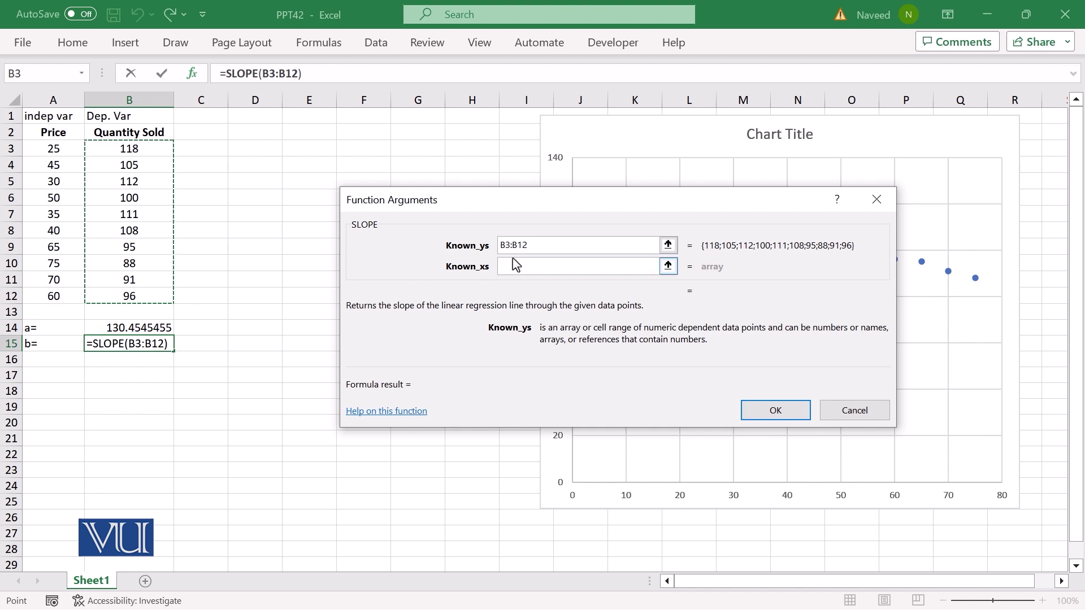
click(514, 265)
drag(57, 148, 62, 290)
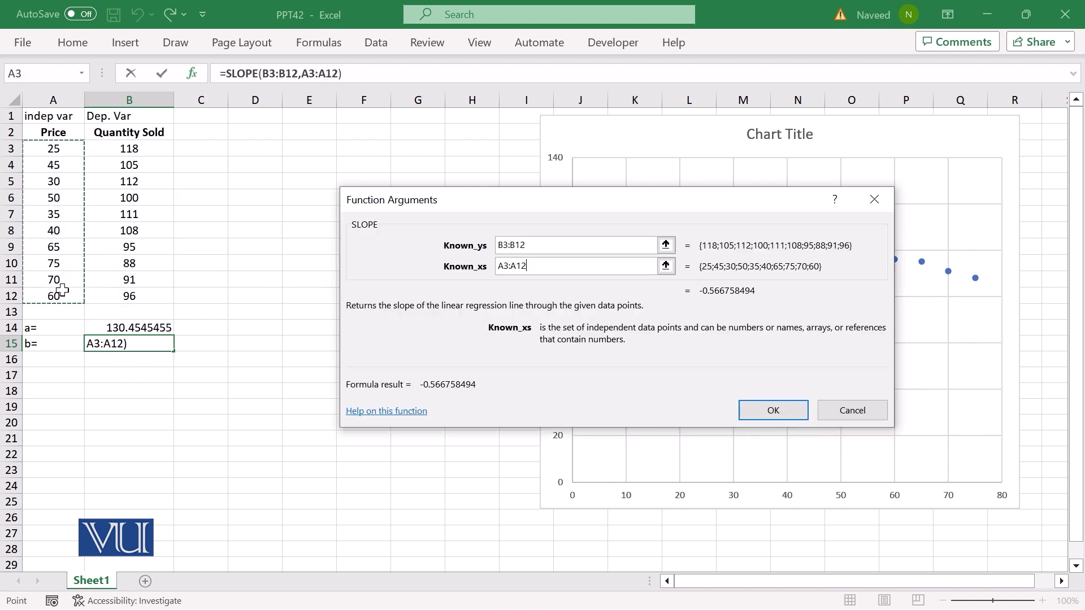
click(773, 410)
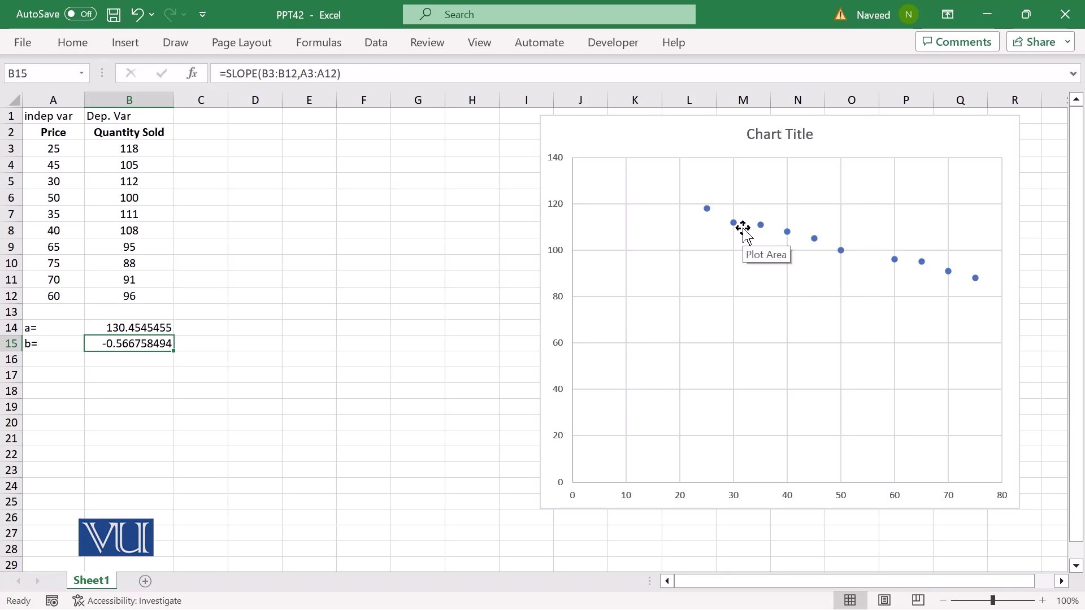
Step: Add a trendline to the scatter chart of price against quantity sold
click(743, 228)
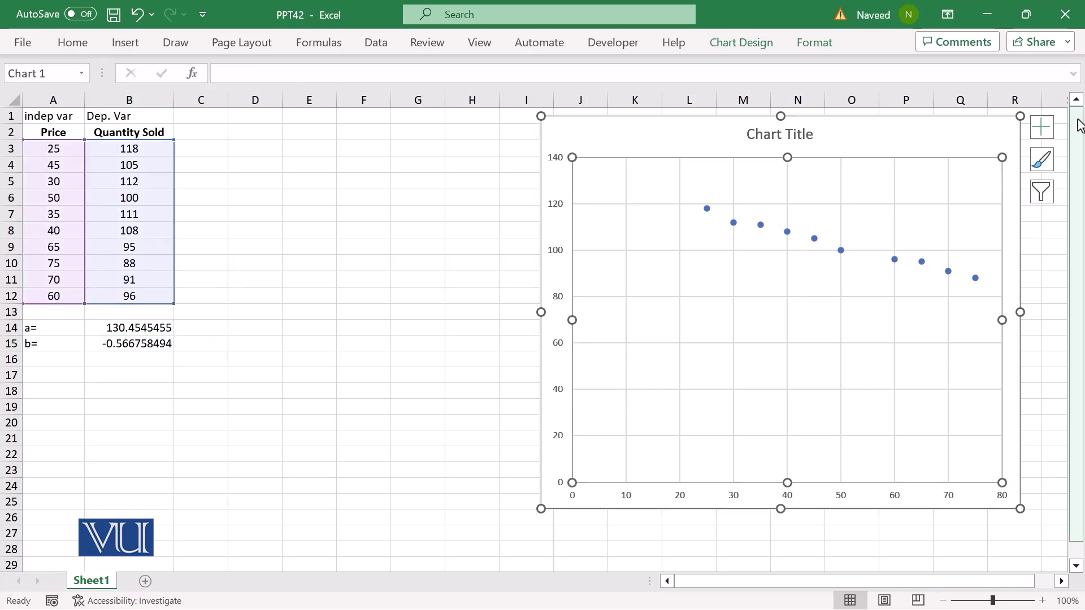
click(1045, 132)
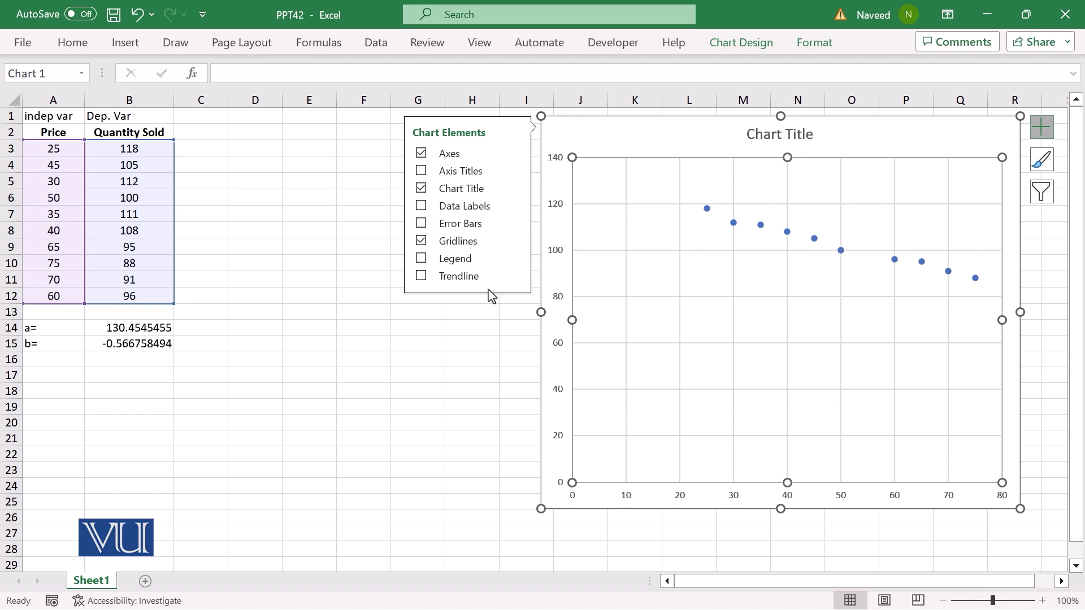
click(478, 278)
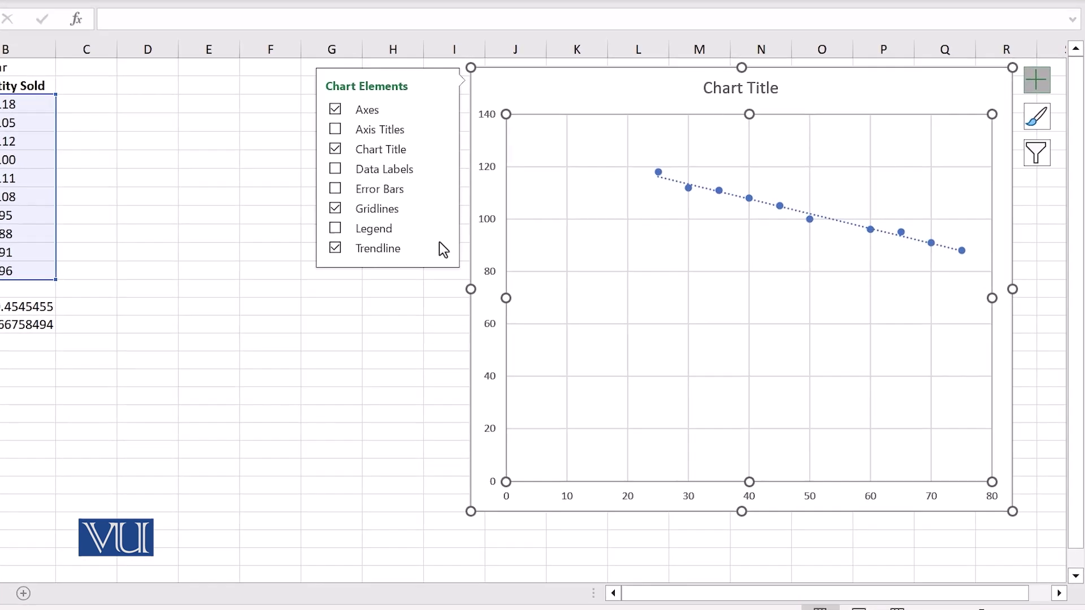
click(404, 235)
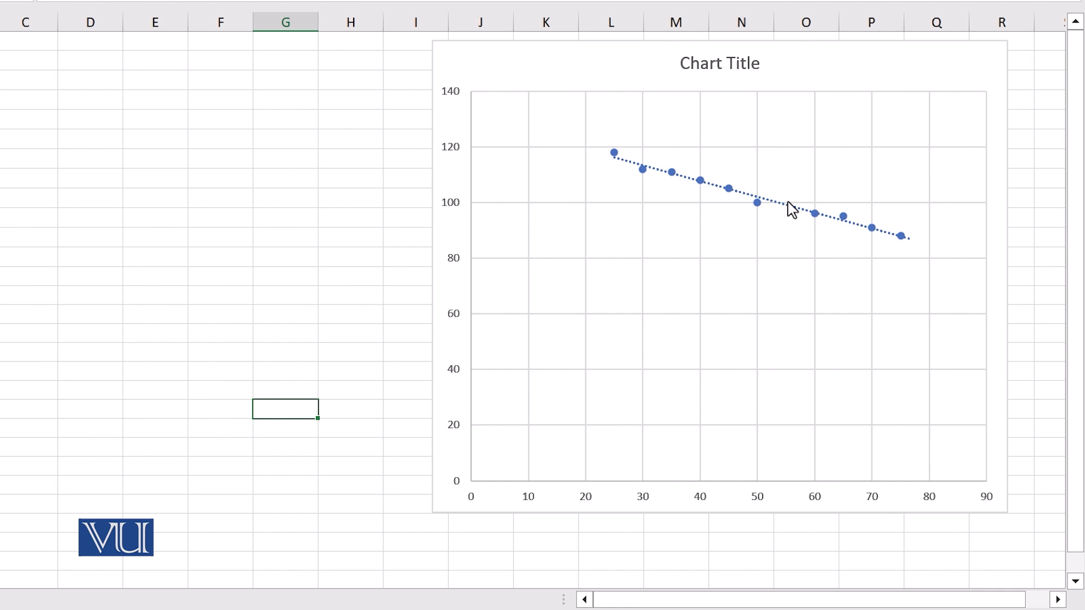
click(788, 204)
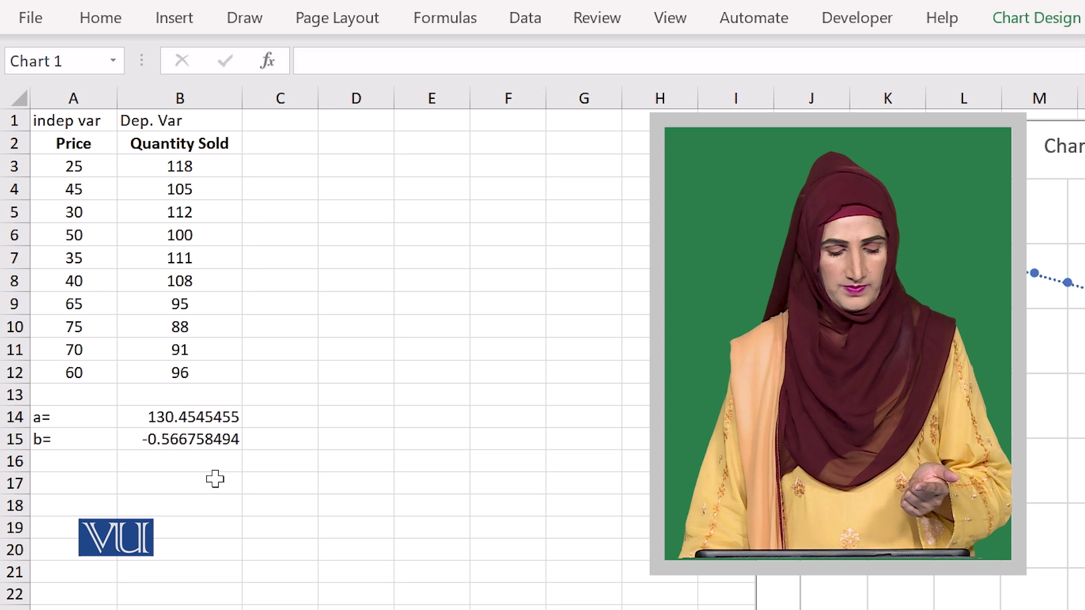
Step: Enter the label "at x=55" in cell A17 below the regression coefficients
click(173, 481)
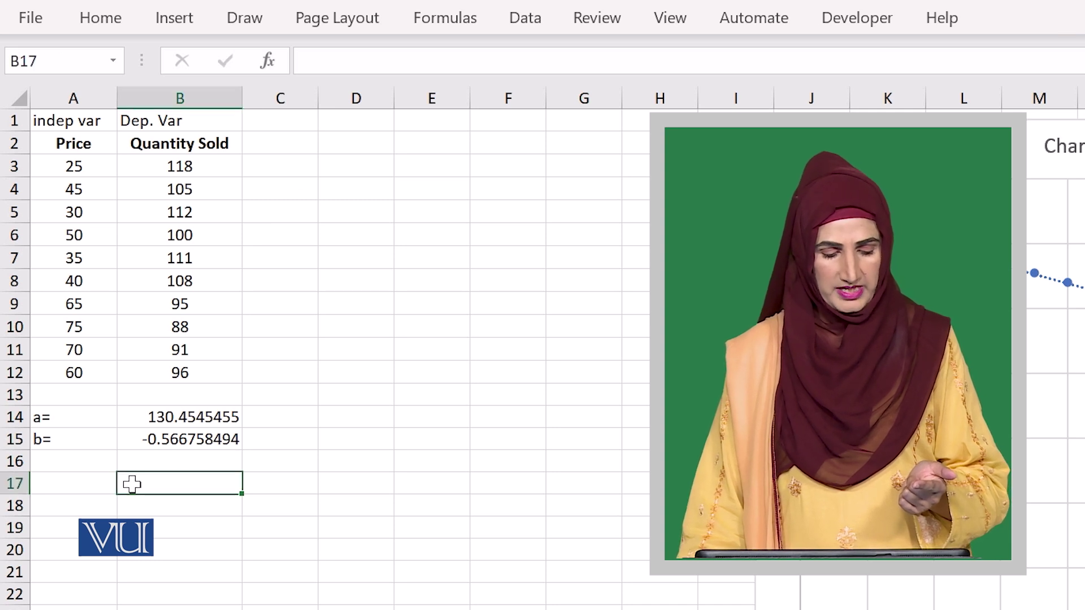
click(83, 481)
text(at)
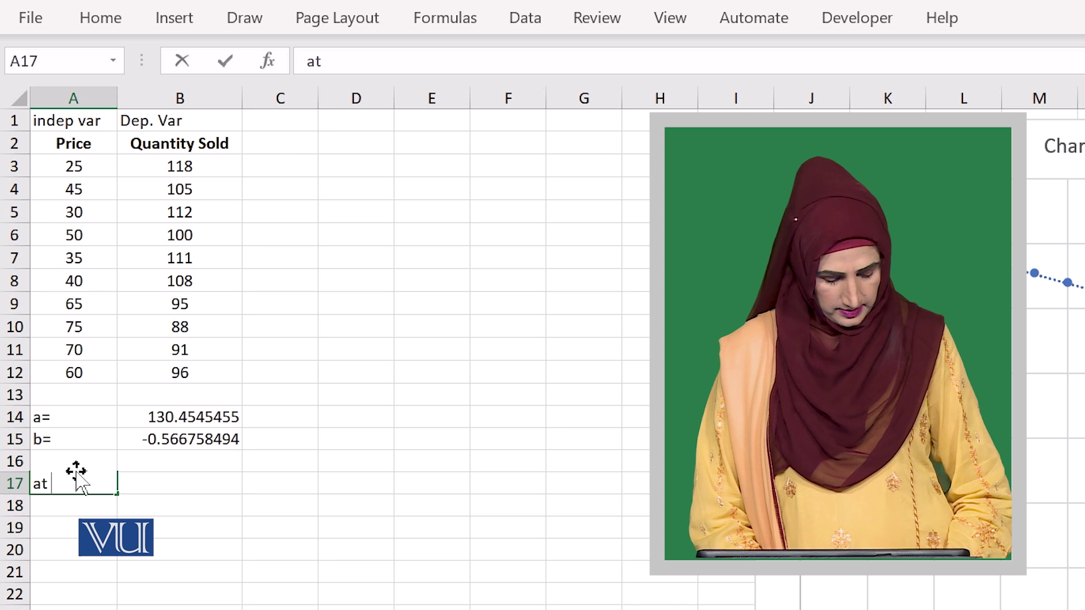
text( x=55)
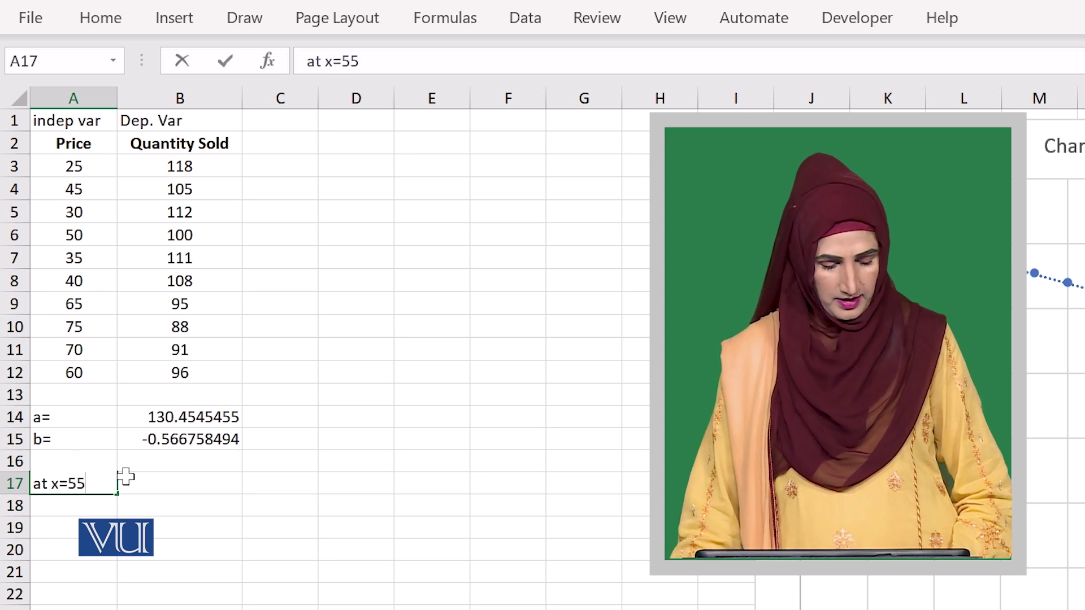
Step: Calculate the predicted quantity for a price of 55 in cell B17 with the formula =B14+B15*55
click(153, 481)
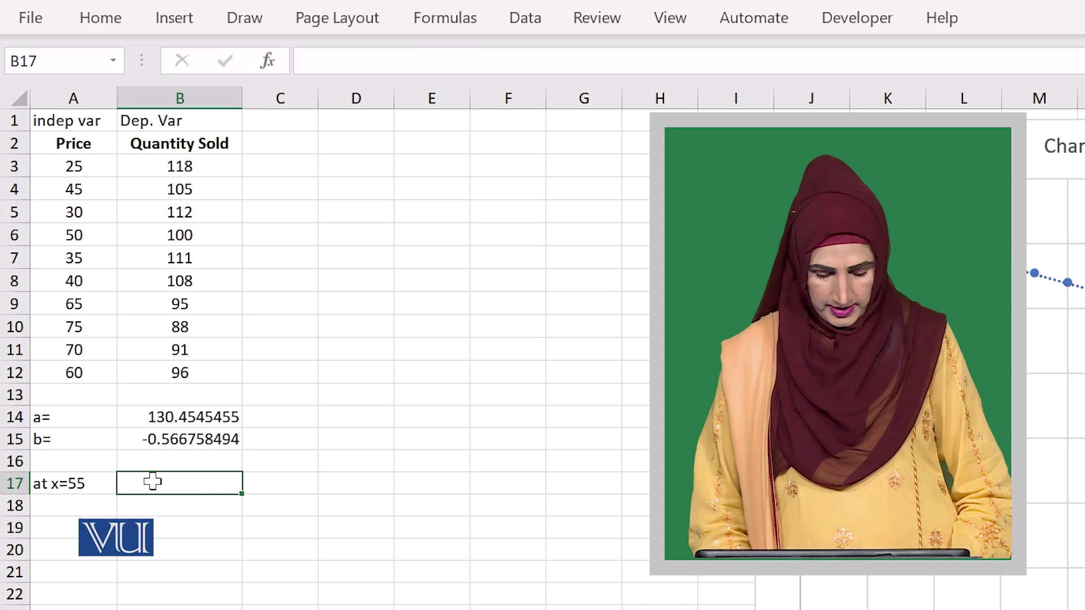
text(=)
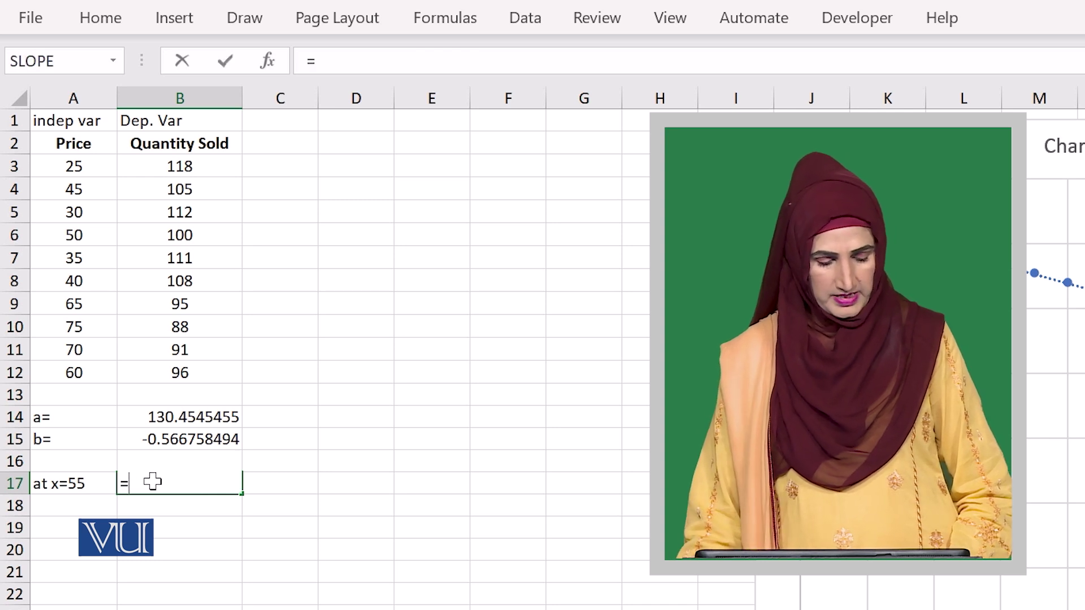
click(222, 418)
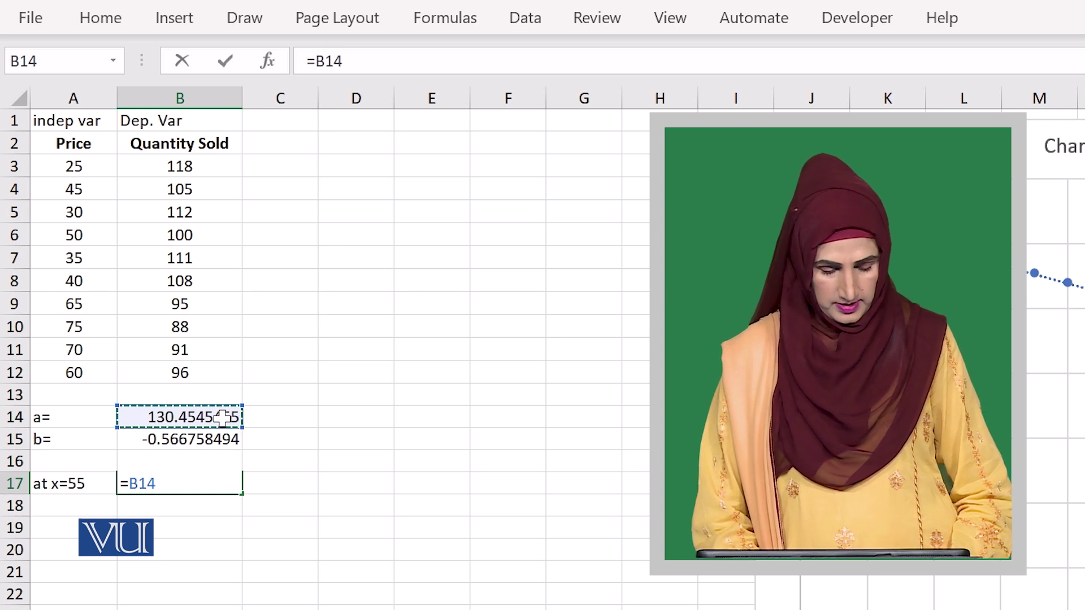
text(+)
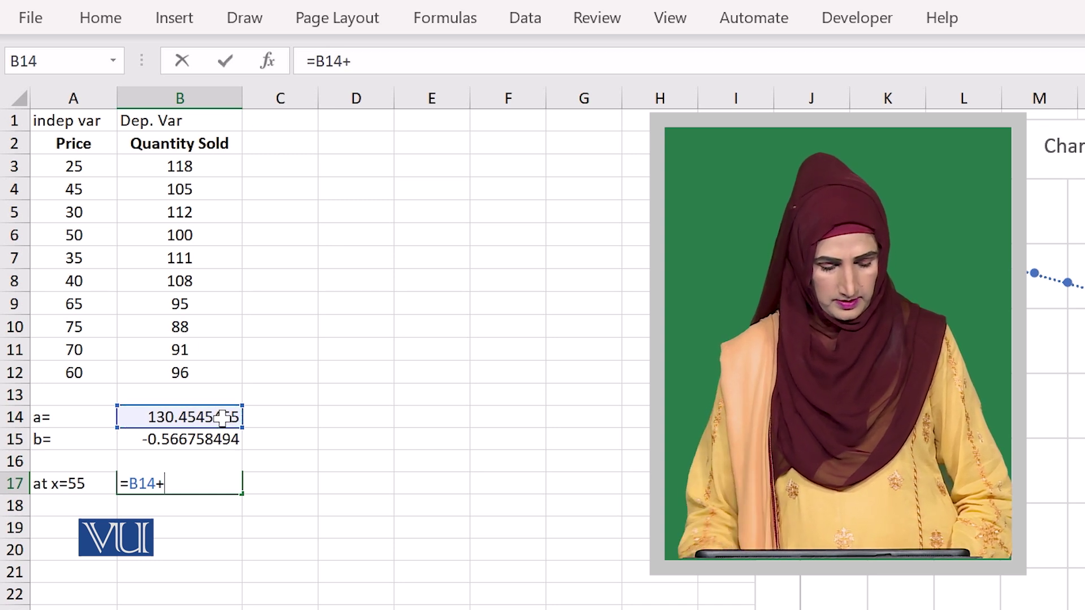
click(225, 446)
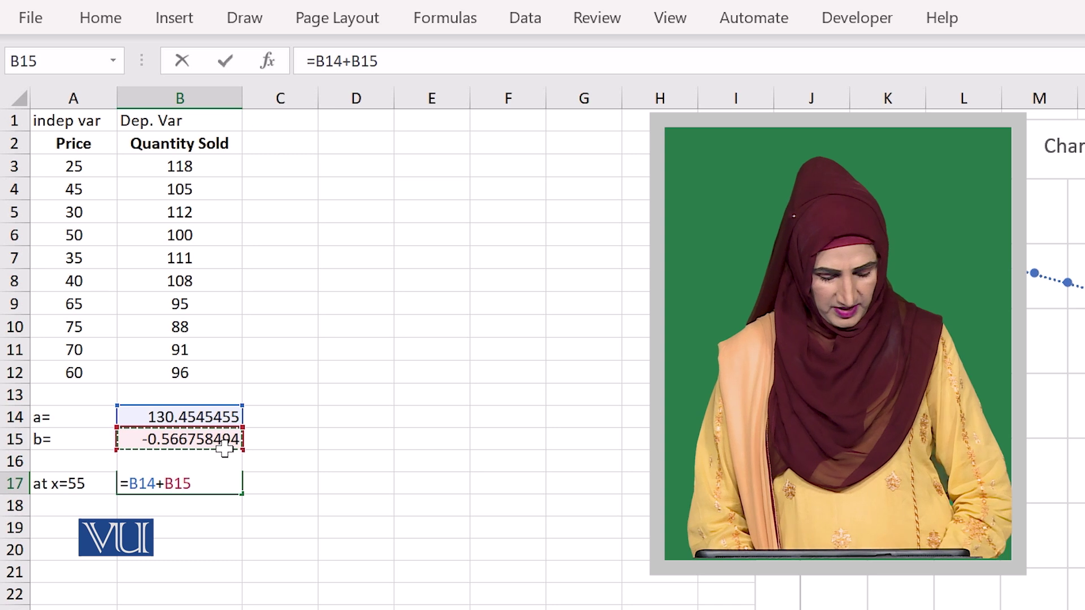
text(*)
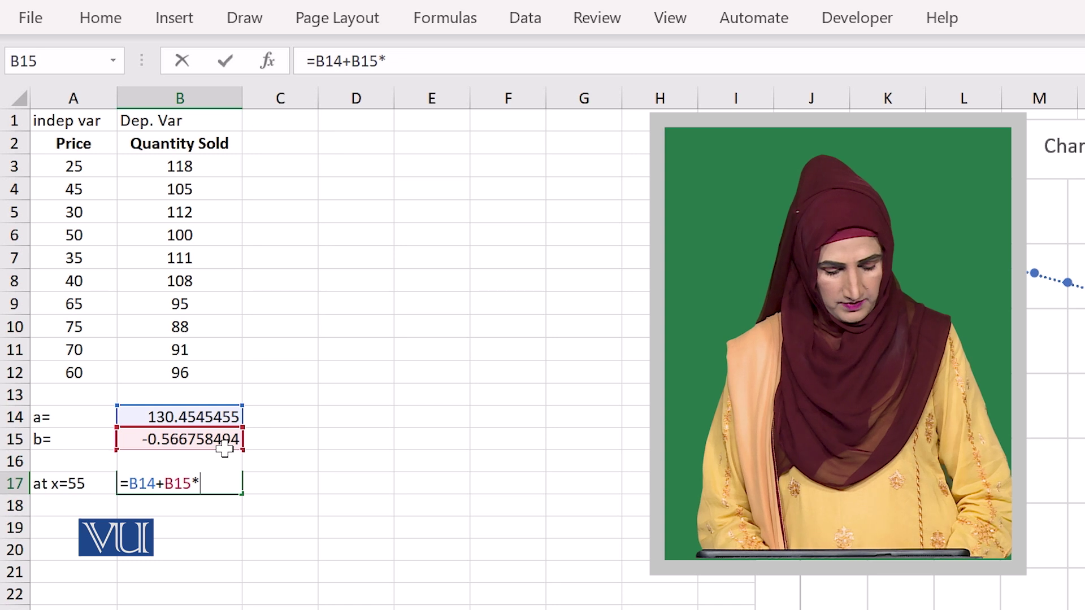
text(55)
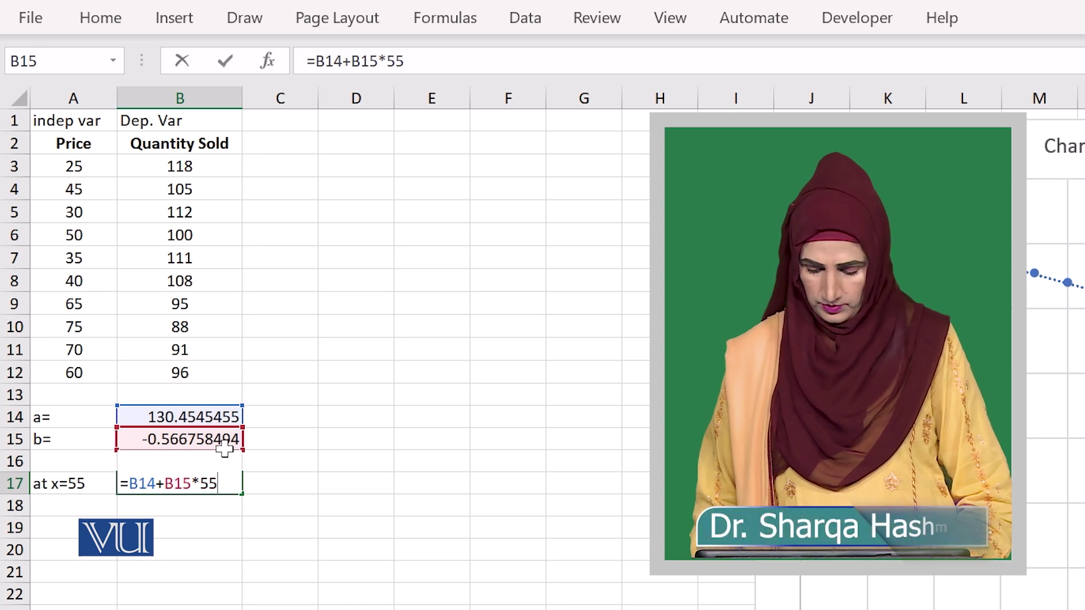
key(Return)
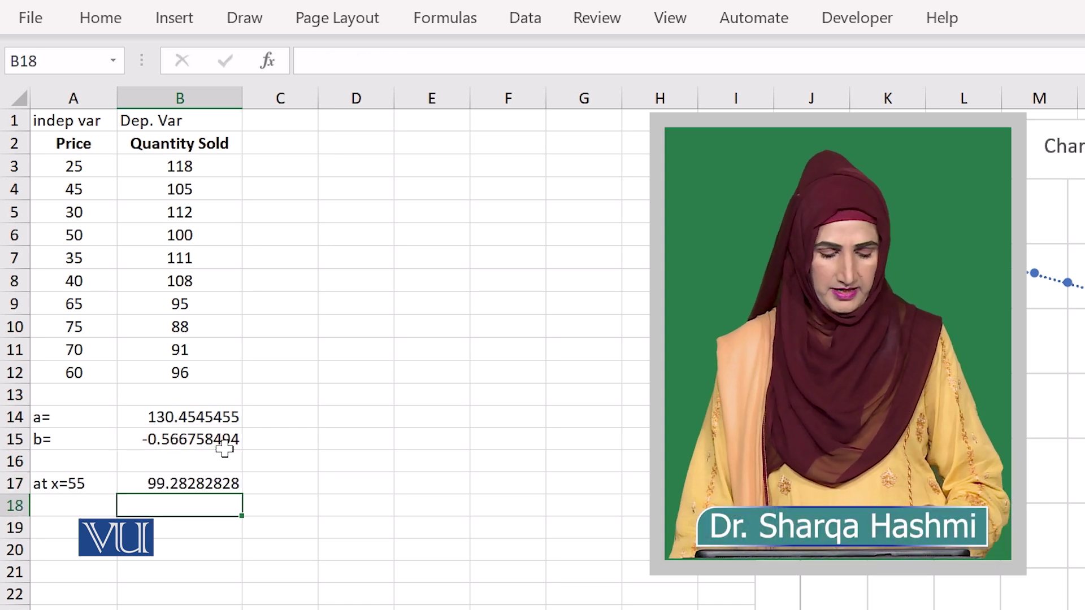